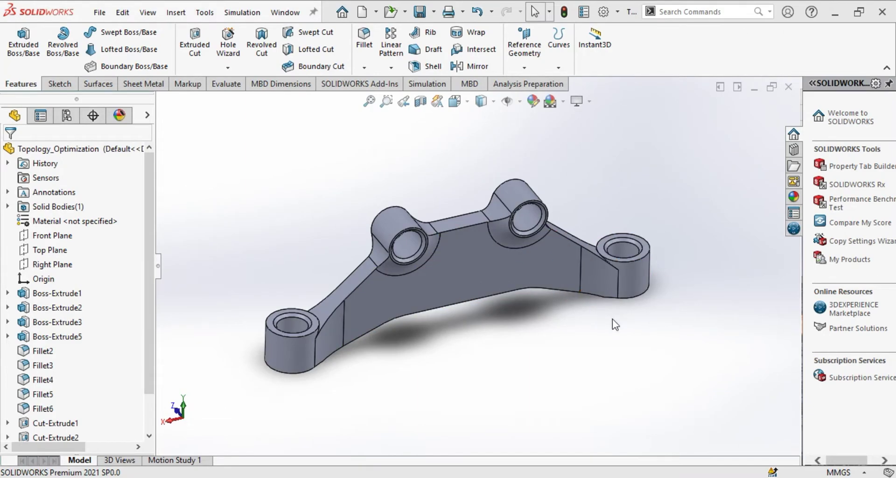
# Assign Cast Alloy Steel from the steel materials library to the bracket
pyautogui.moveTo(481, 334); pyautogui.dragTo(536, 421, button='middle')
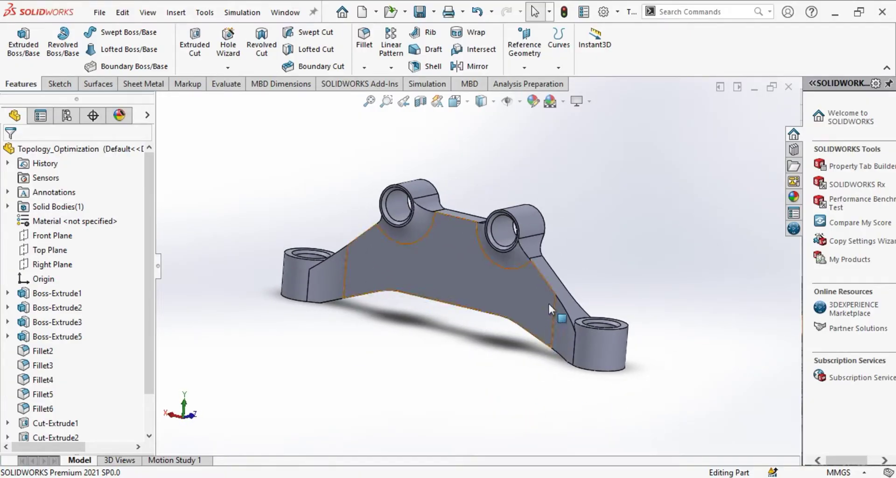
pyautogui.click(56, 225)
pyautogui.rightClick(55, 229)
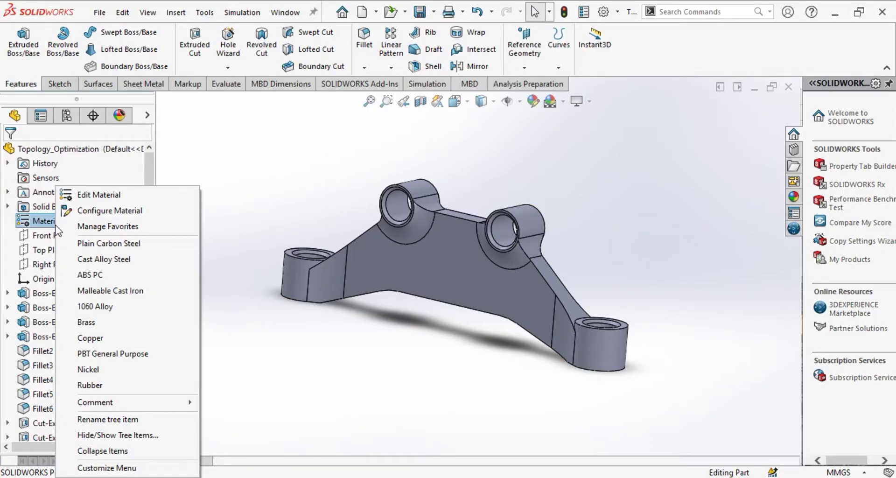
pyautogui.click(81, 195)
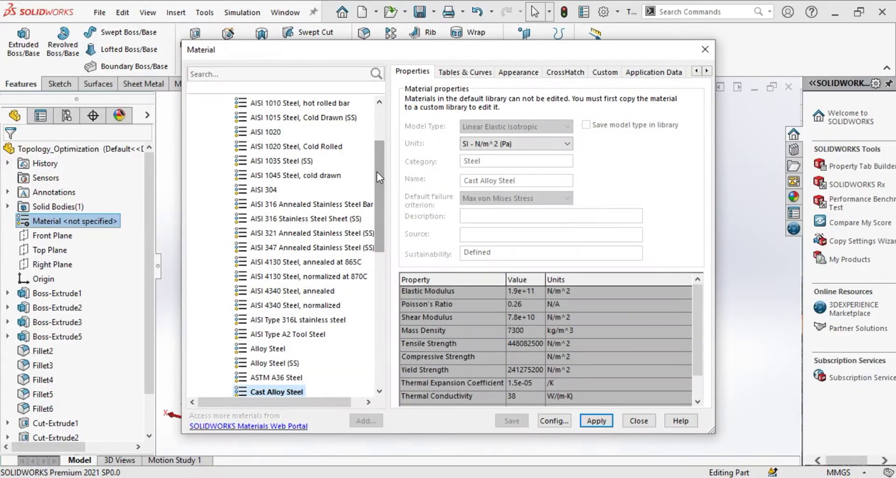
pyautogui.moveTo(377, 171); pyautogui.dragTo(382, 248)
pyautogui.click(292, 191)
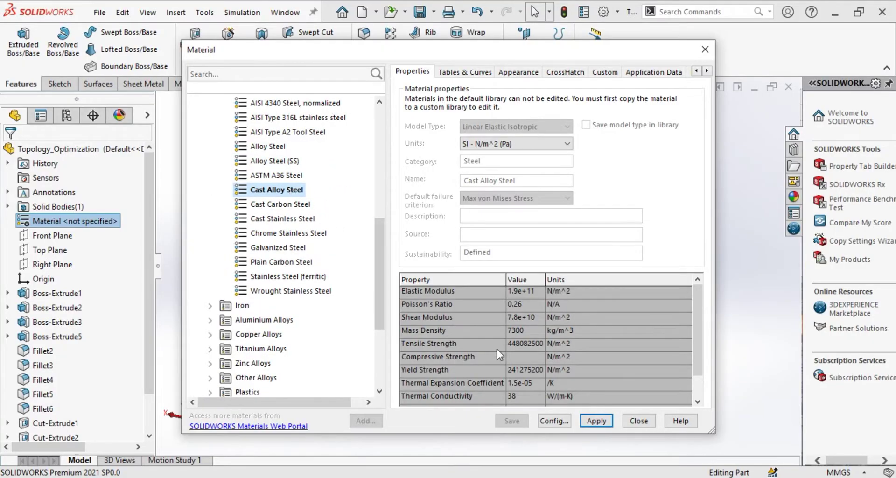
pyautogui.click(595, 421)
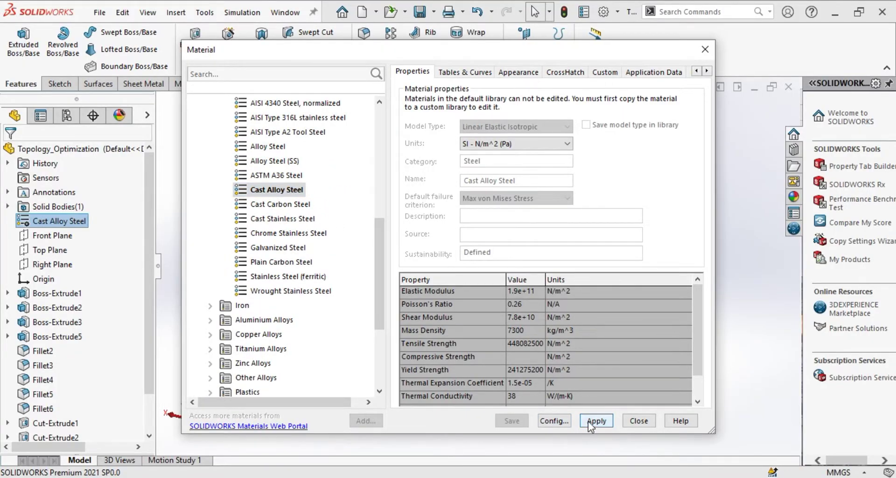
pyautogui.click(705, 51)
# Make sure the SOLIDWORKS Simulation Premium add-in is enabled
pyautogui.moveTo(575, 236); pyautogui.dragTo(631, 280, button='middle')
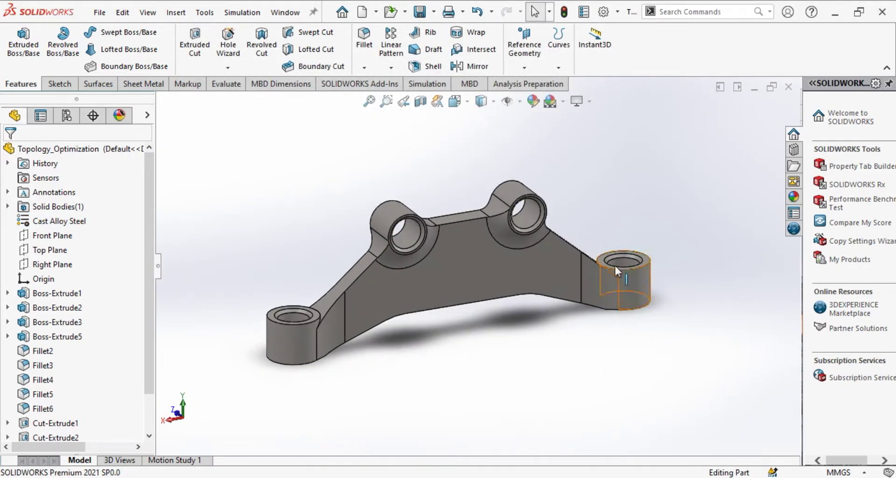
pyautogui.click(355, 85)
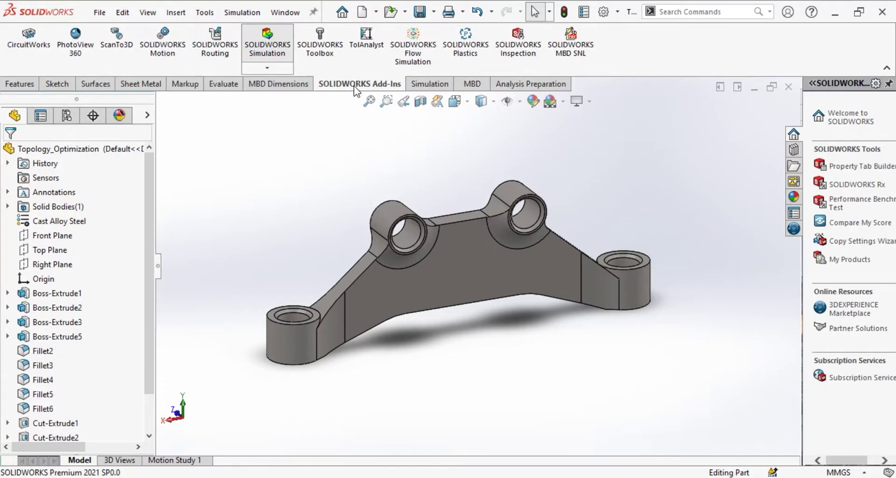
pyautogui.click(289, 70)
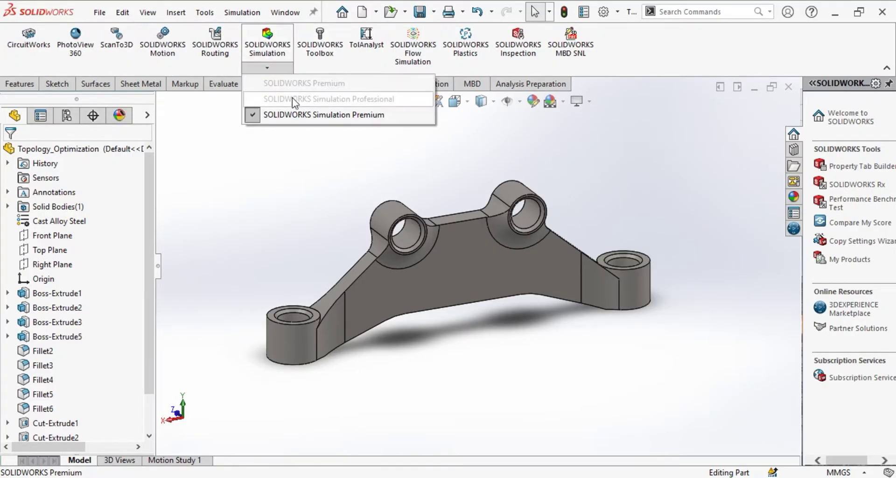
pyautogui.click(308, 115)
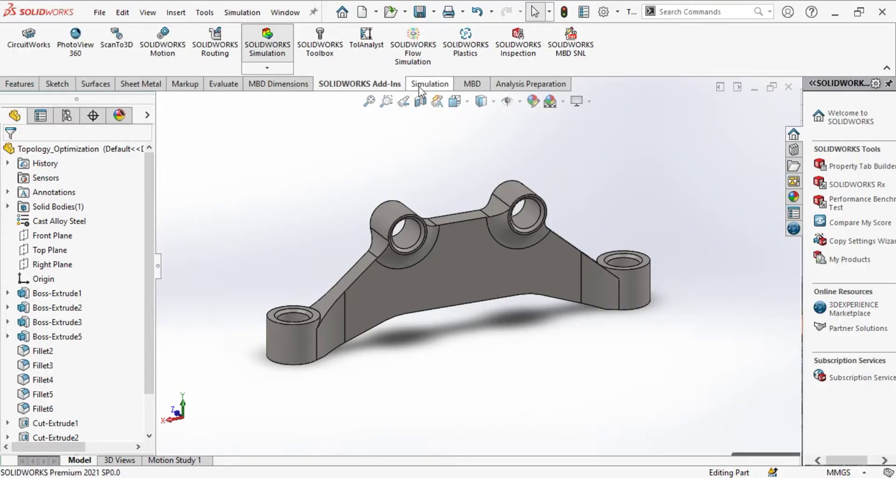
# Create a new Topology Study simulation named Topology Optimization
pyautogui.click(419, 86)
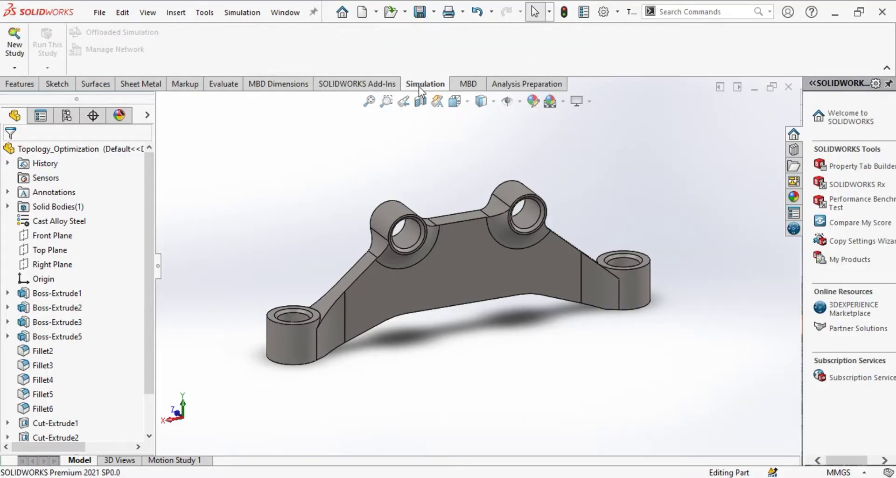
pyautogui.click(18, 71)
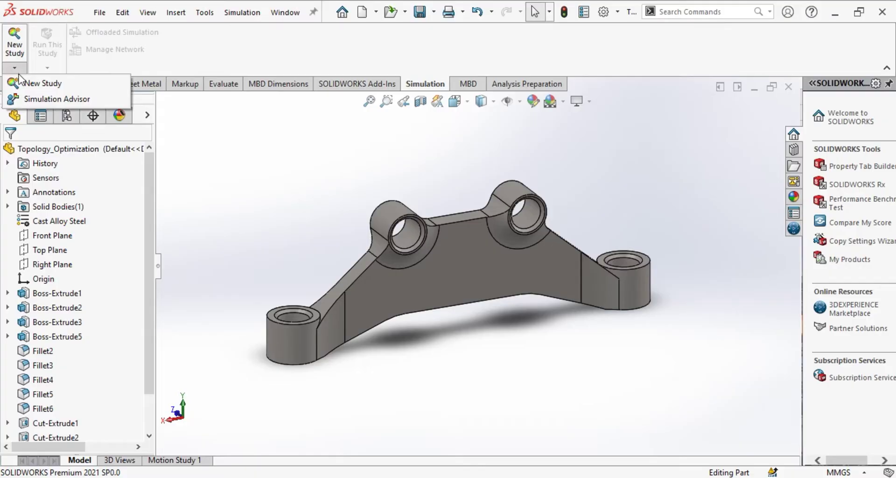
pyautogui.click(29, 84)
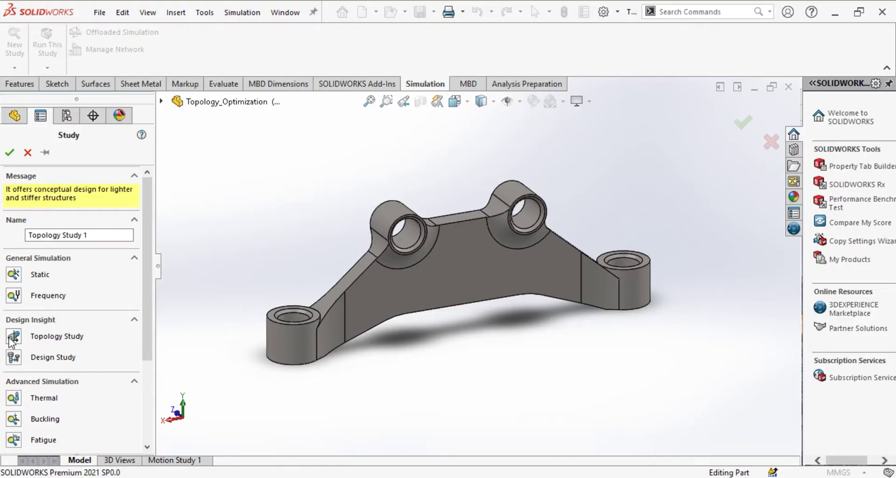
pyautogui.click(94, 235)
pyautogui.moveTo(94, 235); pyautogui.dragTo(62, 235)
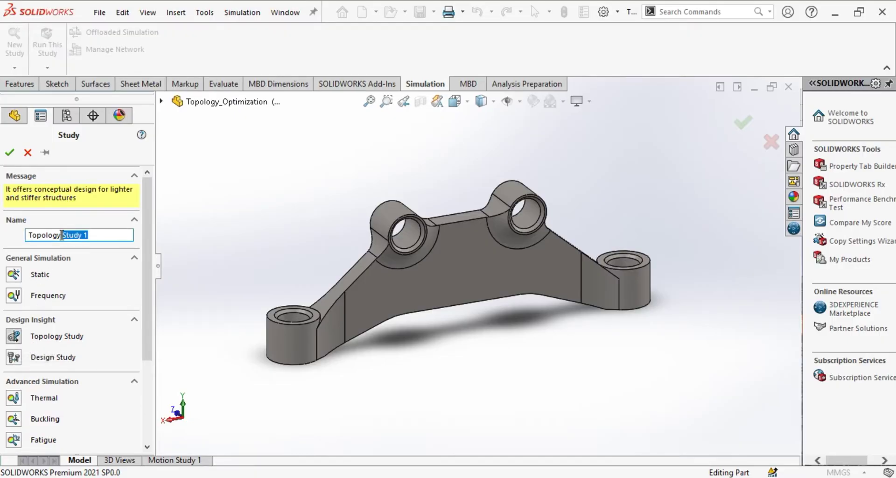
pyautogui.write('Optimization')
pyautogui.click(9, 152)
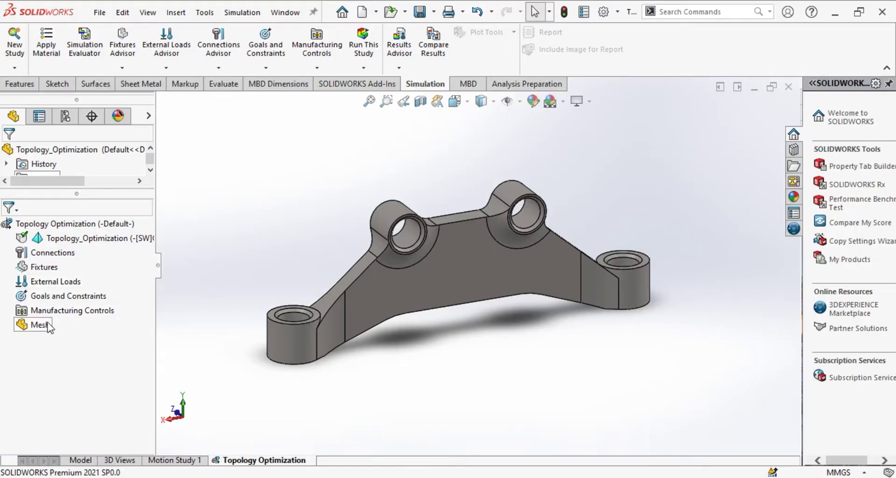
# Apply a Fixed Geometry fixture to the underside face of the bracket's right-hand end boss
pyautogui.click(44, 267)
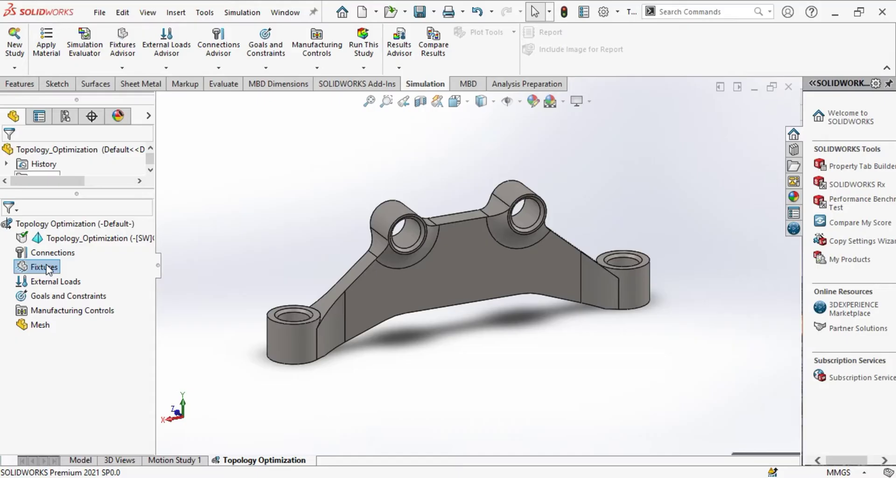
pyautogui.rightClick(49, 269)
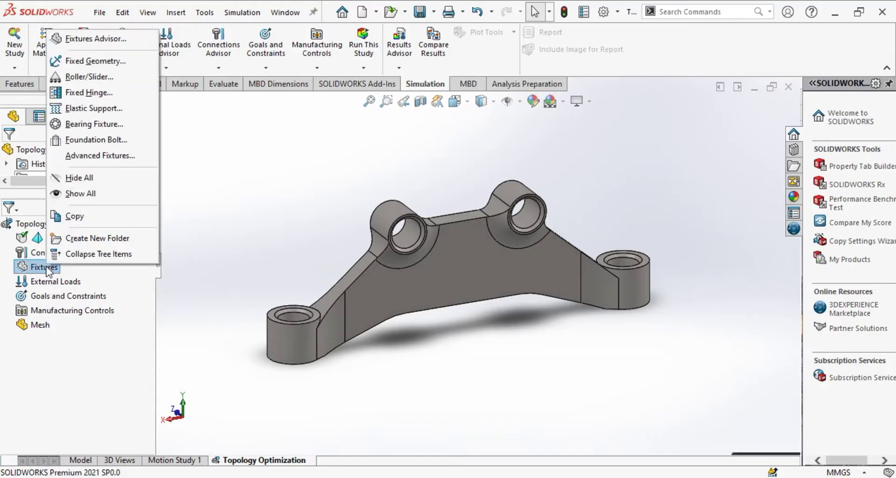
pyautogui.click(75, 67)
pyautogui.click(407, 265)
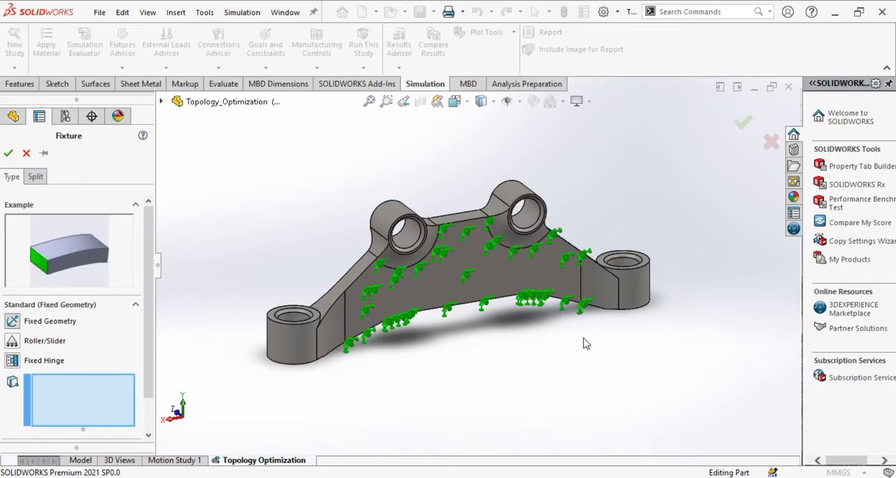
pyautogui.moveTo(581, 338); pyautogui.dragTo(692, 234, button='middle')
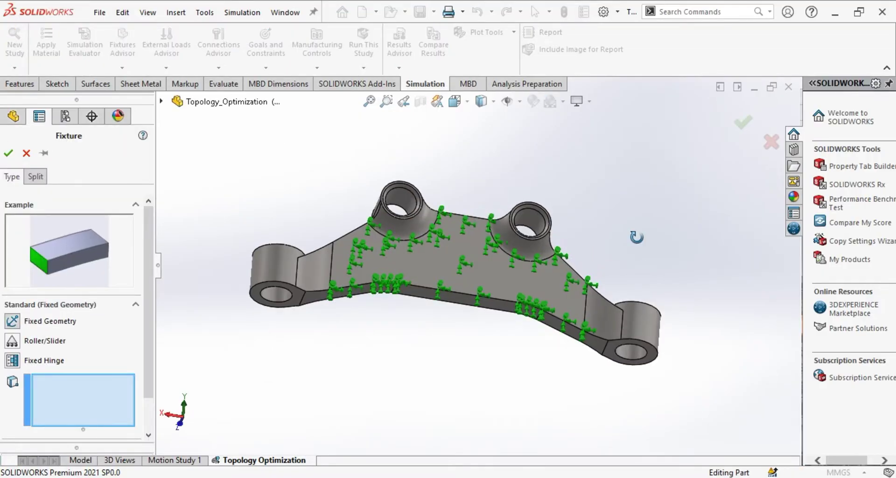
pyautogui.click(651, 364)
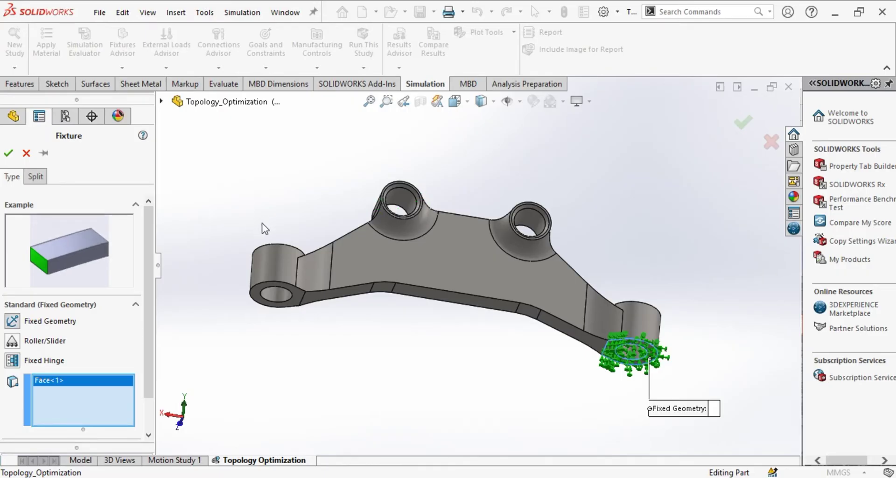
pyautogui.click(8, 155)
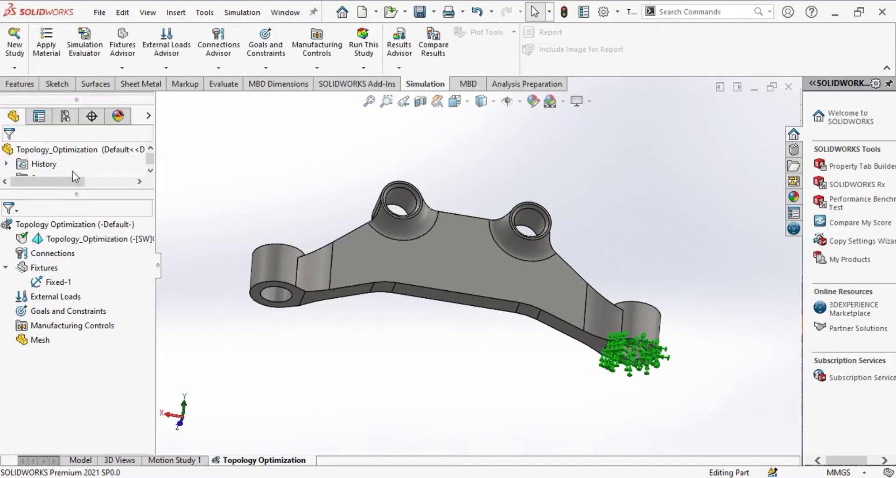
# Apply a normal force of 10 N to the underside face of the end boss opposite the fixed one
pyautogui.rightClick(69, 298)
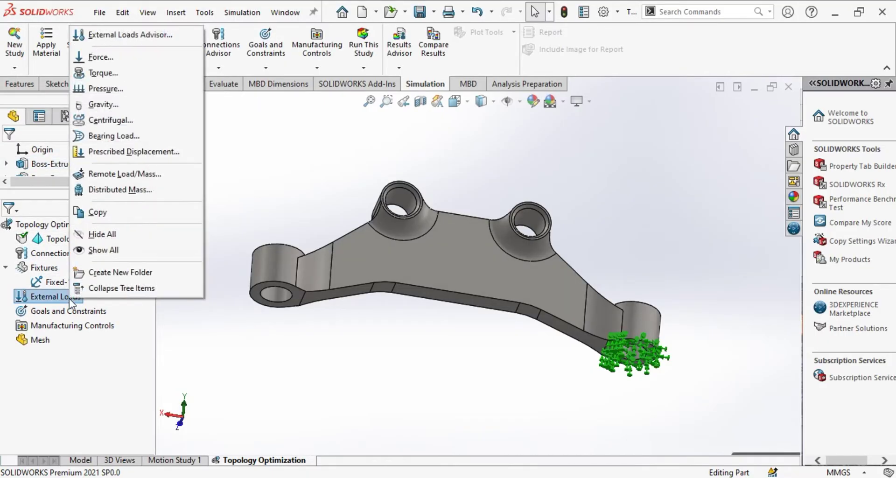
pyautogui.click(100, 58)
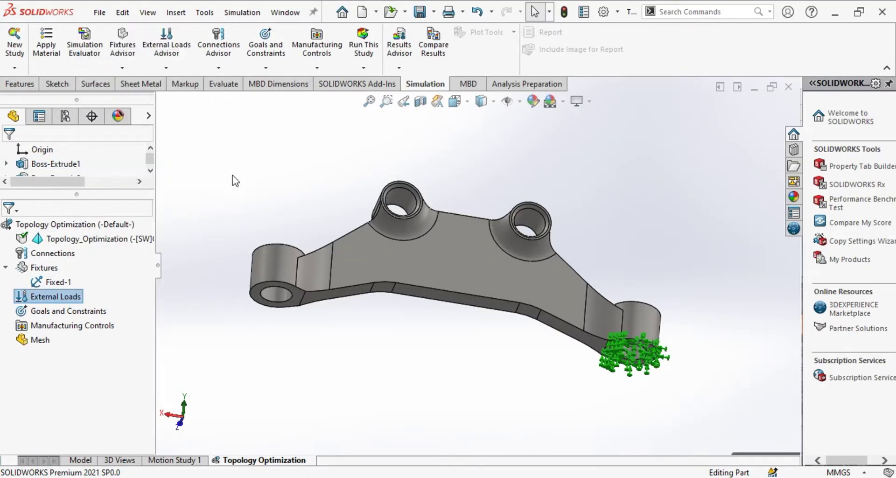
pyautogui.click(291, 310)
pyautogui.click(53, 375)
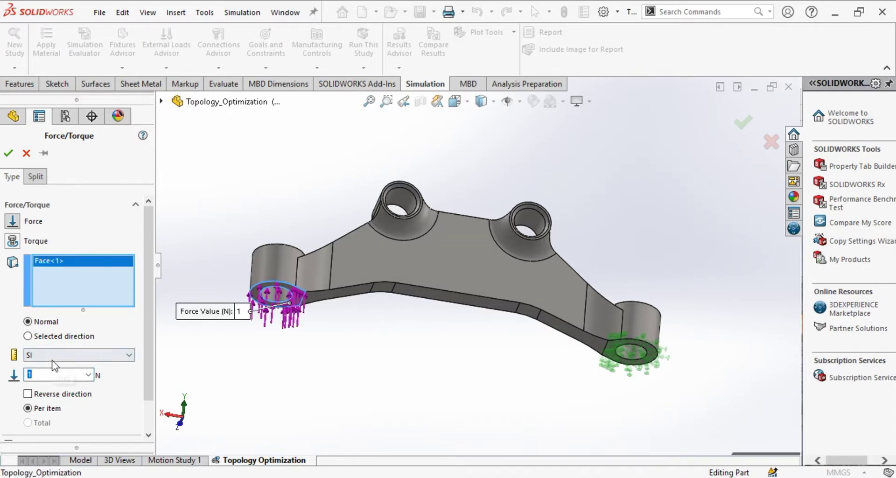
pyautogui.write('10')
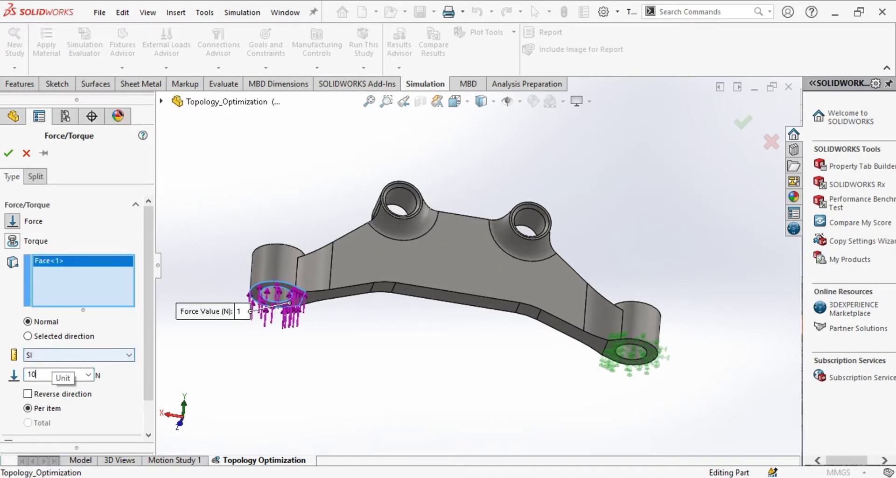
pyautogui.click(9, 154)
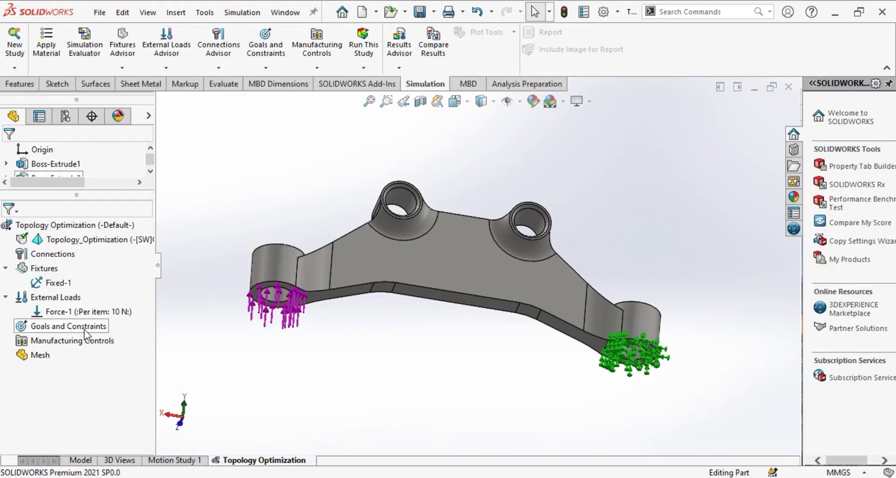
# Start a preserved region under the manufacturing controls and select the loaded end boss's faces, including its underside, bore and upper ring
pyautogui.click(85, 328)
pyautogui.click(86, 342)
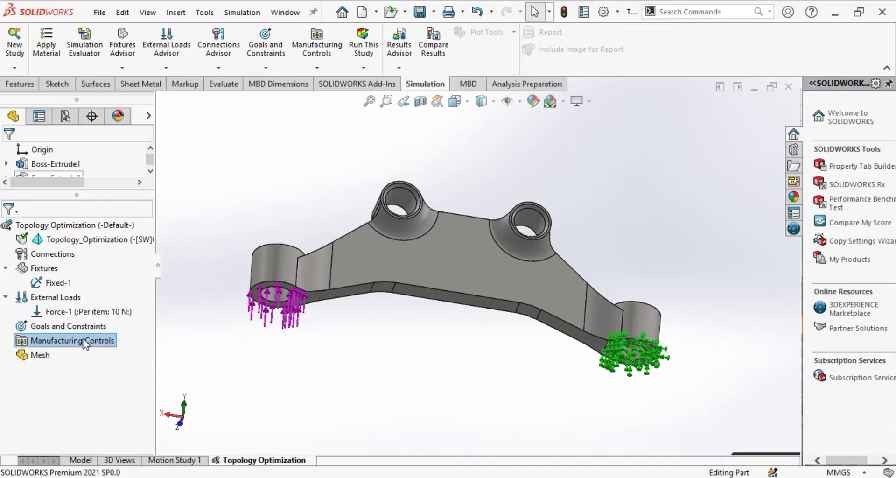
pyautogui.rightClick(85, 344)
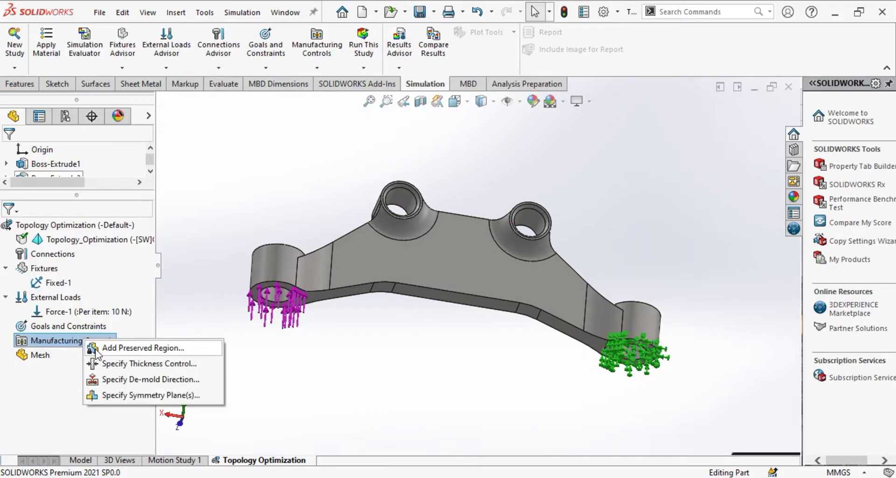
pyautogui.click(101, 347)
pyautogui.scroll(-5, 295, 299)
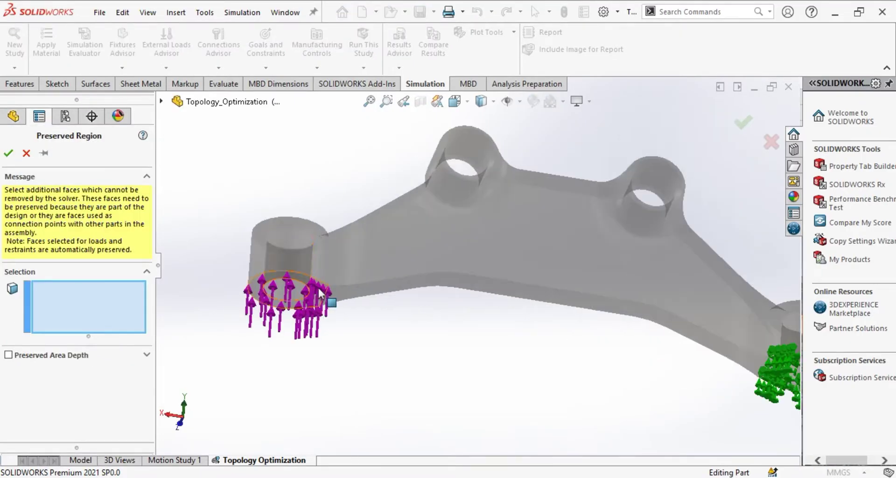
pyautogui.click(326, 295)
pyautogui.click(329, 299)
pyautogui.moveTo(329, 299); pyautogui.dragTo(395, 308, button='middle')
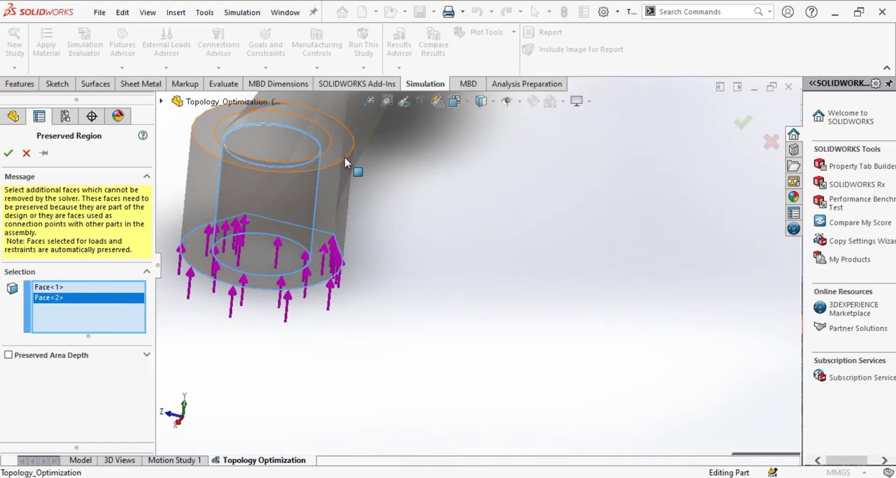
pyautogui.click(344, 155)
pyautogui.click(327, 139)
pyautogui.click(329, 188)
# Try adding the tapered web faces adjoining the loaded end boss to the preserved region, and deselect them again
pyautogui.scroll(3, 337, 187)
pyautogui.moveTo(347, 186)
pyautogui.mouseDown(button='middle')
pyautogui.moveTo(379, 175)
pyautogui.moveTo(378, 187)
pyautogui.moveTo(356, 178)
pyautogui.mouseUp(button='middle')
pyautogui.click(404, 199)
pyautogui.click(363, 189)
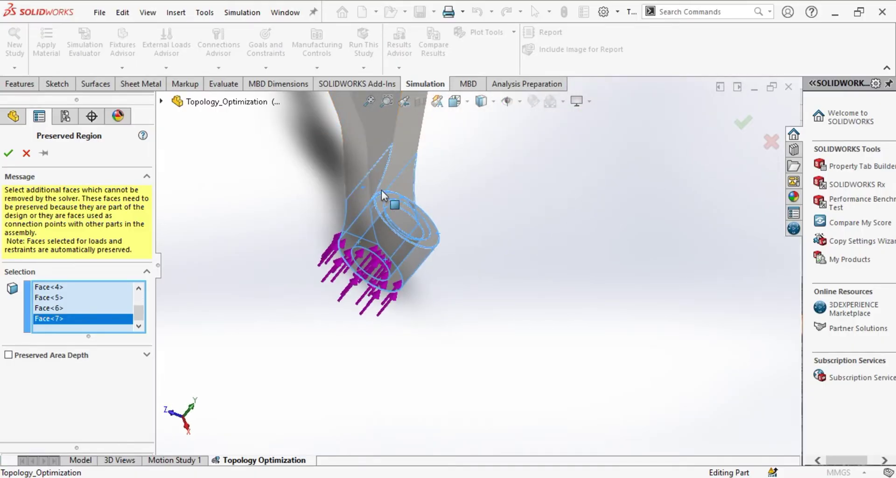
pyautogui.scroll(5, 377, 189)
pyautogui.moveTo(457, 180); pyautogui.dragTo(400, 227, button='middle')
pyautogui.scroll(-3, 399, 226)
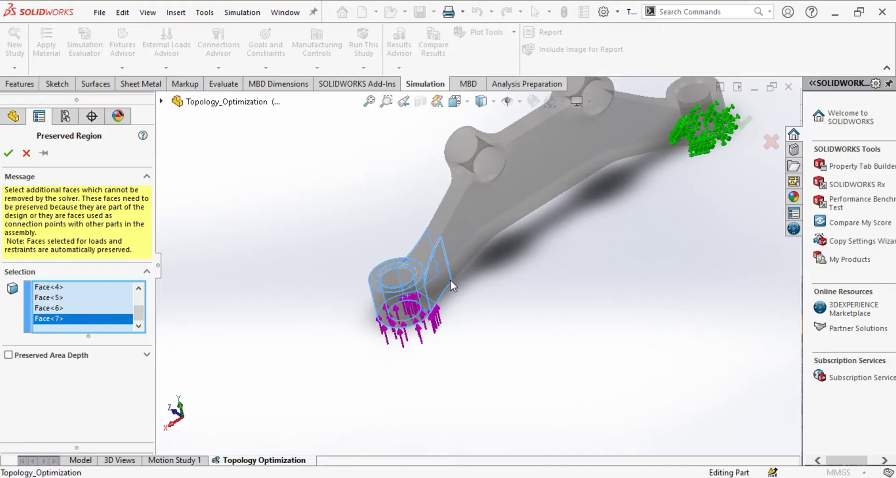
pyautogui.click(444, 271)
# Add the fixed end boss's outer wall, upper ring and inner chamfer faces to the preserved region
pyautogui.moveTo(444, 271); pyautogui.dragTo(481, 227, button='middle')
pyautogui.scroll(3, 429, 257)
pyautogui.scroll(-2, 485, 229)
pyautogui.scroll(-4, 550, 284)
pyautogui.moveTo(581, 273); pyautogui.dragTo(623, 321, button='middle')
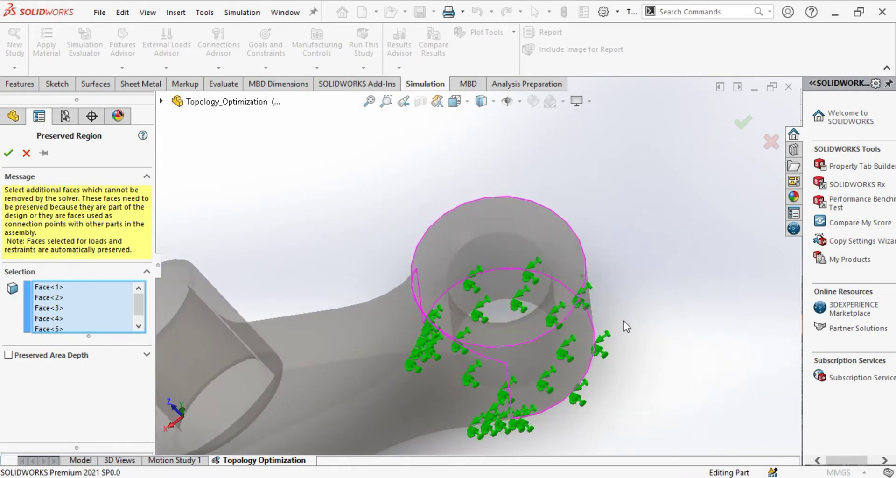
pyautogui.click(582, 319)
pyautogui.click(557, 274)
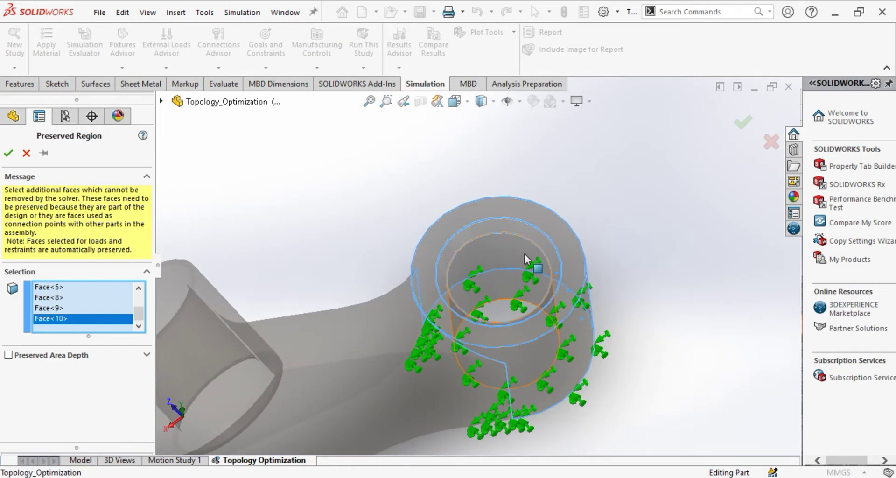
# Add the fixed end boss's bore and underside faces to the selection and create the preserved region
pyautogui.moveTo(582, 345); pyautogui.dragTo(668, 404, button='middle')
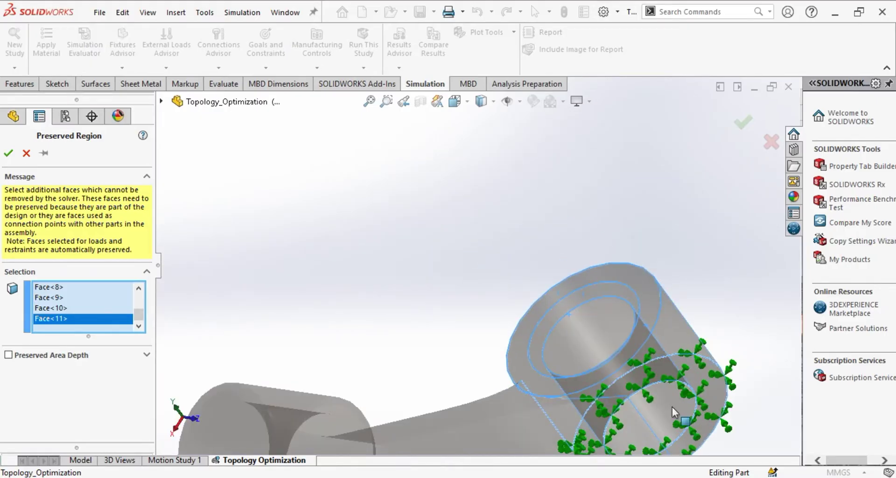
pyautogui.click(690, 372)
pyautogui.click(677, 418)
pyautogui.click(677, 418)
pyautogui.scroll(5, 665, 409)
pyautogui.moveTo(640, 416); pyautogui.dragTo(483, 266, button='middle')
pyautogui.scroll(3, 485, 260)
pyautogui.scroll(-5, 419, 208)
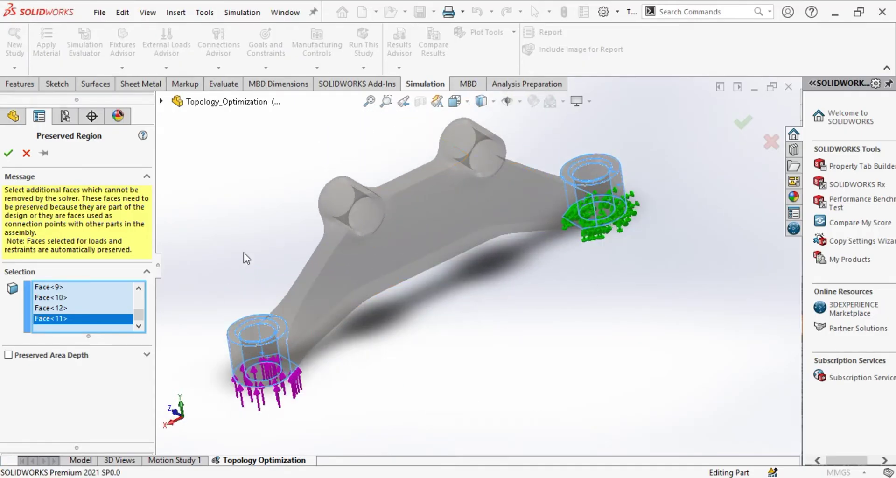
pyautogui.click(8, 153)
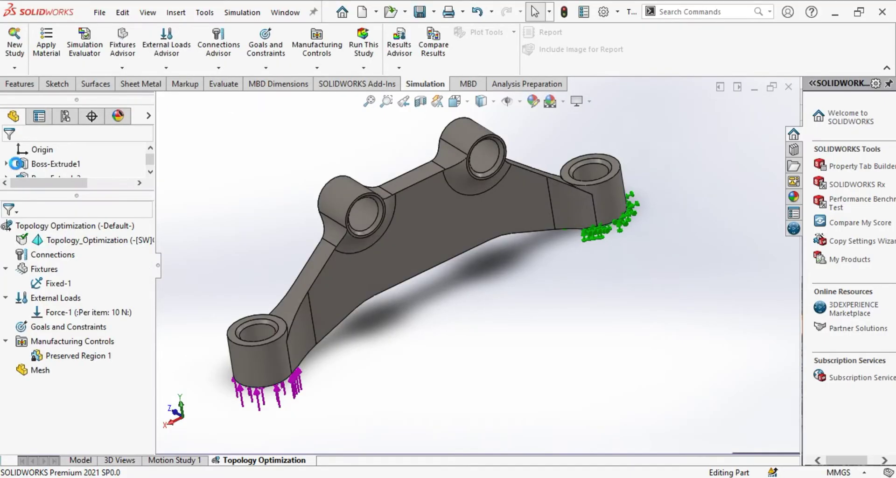
# Start a Minimize Mass goal and enable a mass constraint that reduces the mass by 80 %
pyautogui.rightClick(68, 331)
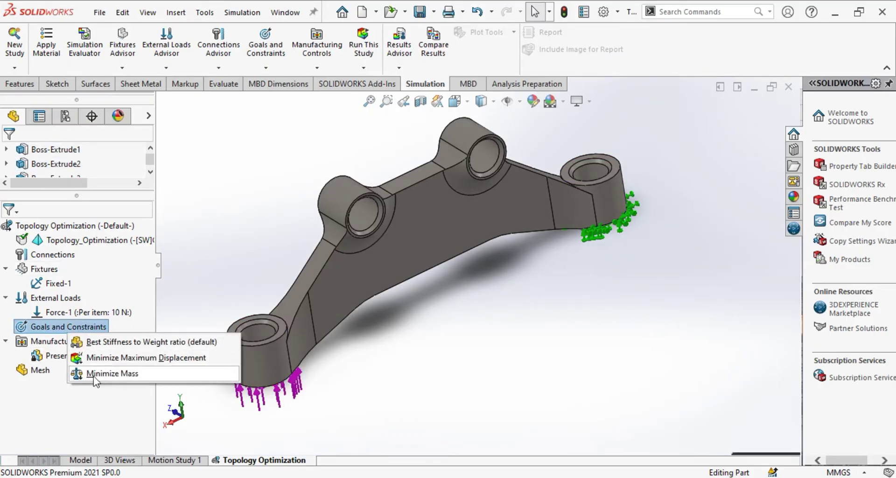
pyautogui.click(109, 373)
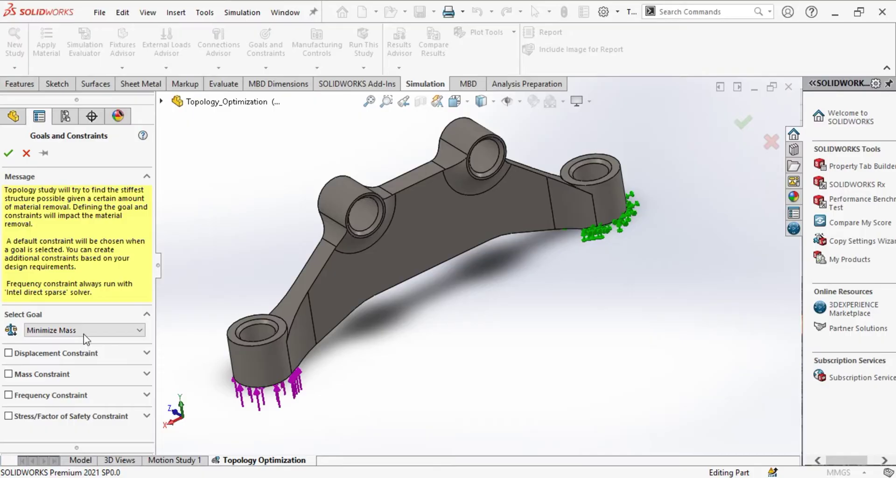
pyautogui.click(33, 374)
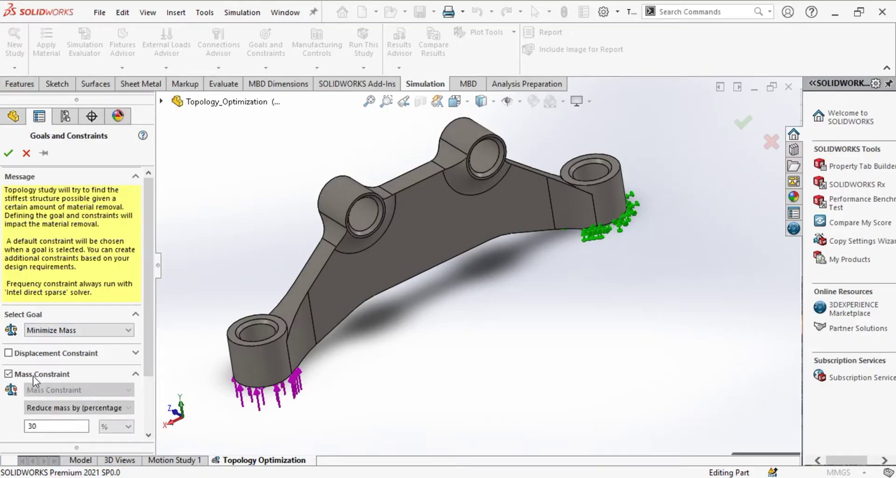
pyautogui.click(22, 424)
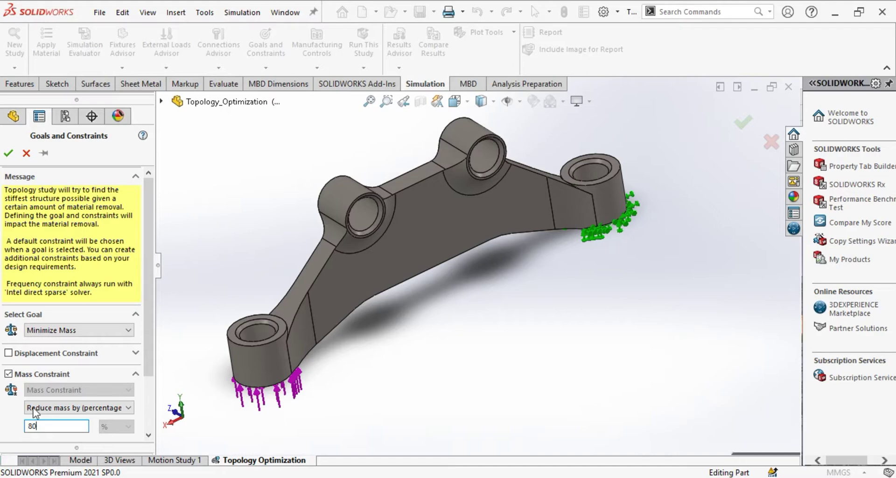
pyautogui.click(119, 412)
pyautogui.click(120, 413)
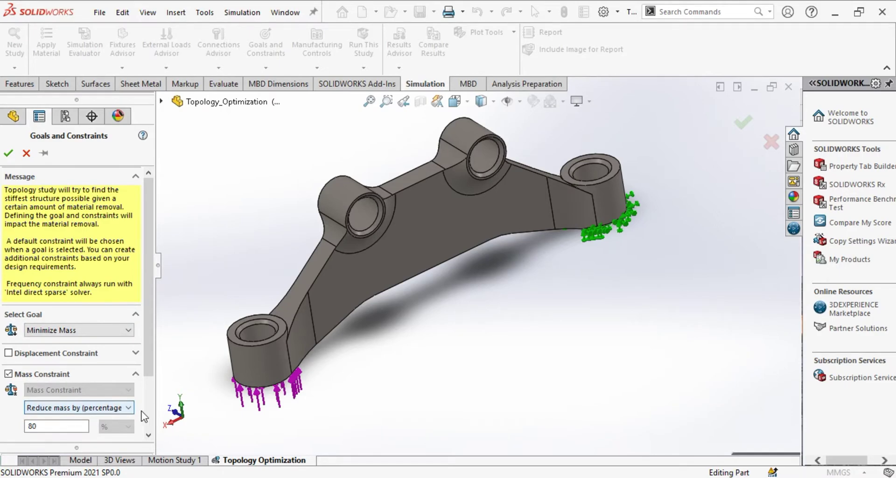
# Change the goal to Best Stiffness to Weight ratio and accept the goals and constraints
pyautogui.scroll(-3, 148, 411)
pyautogui.click(102, 256)
pyautogui.click(96, 270)
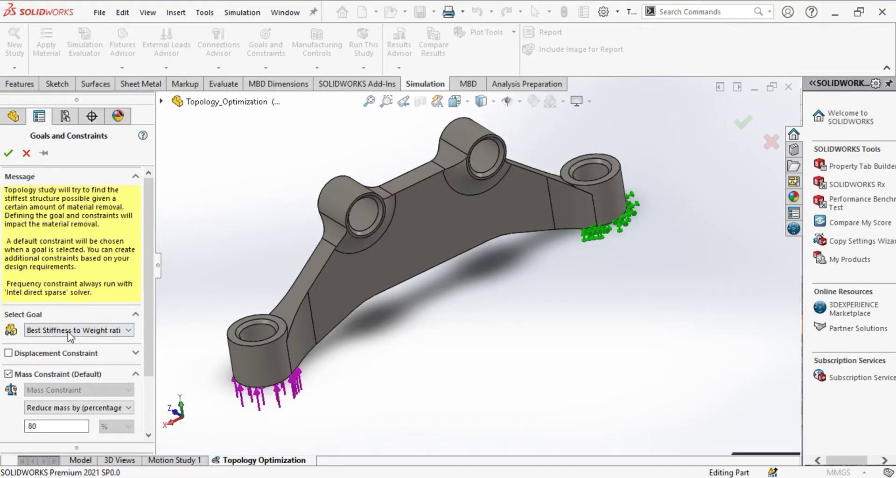
pyautogui.scroll(-3, 129, 385)
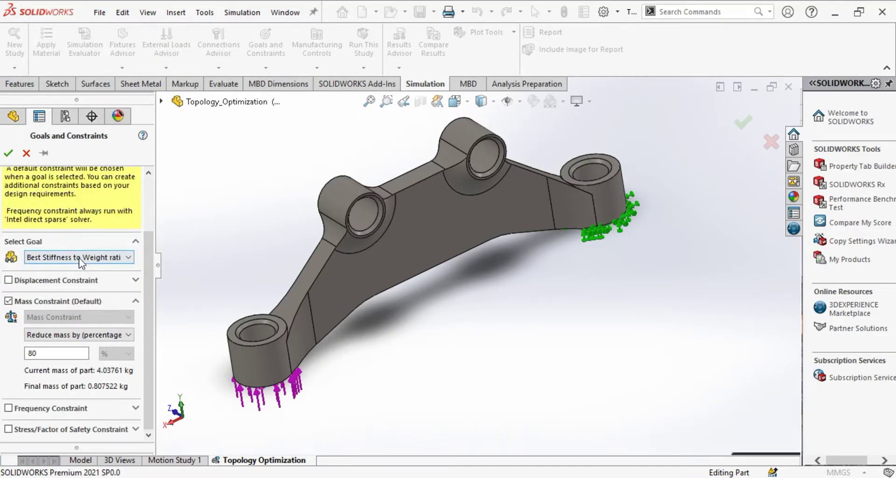
pyautogui.click(14, 152)
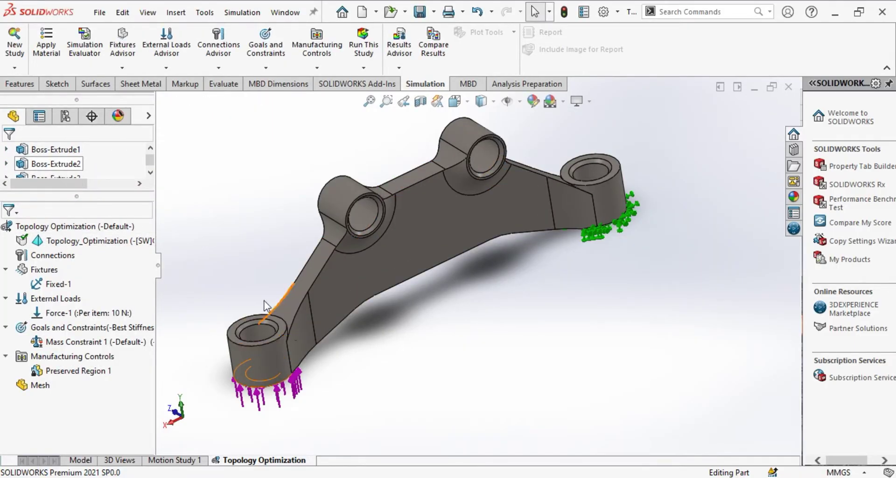
# Run the topology optimization study and examine the material mass plot on the bracket
pyautogui.click(355, 69)
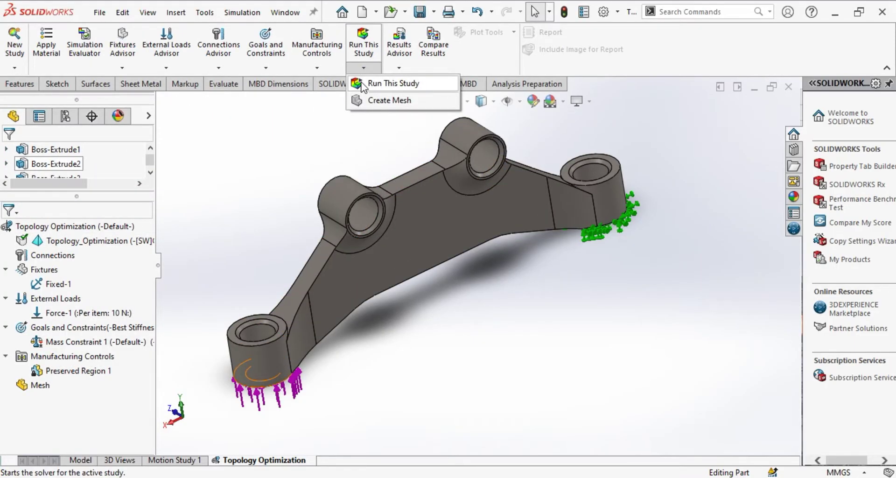
pyautogui.click(364, 85)
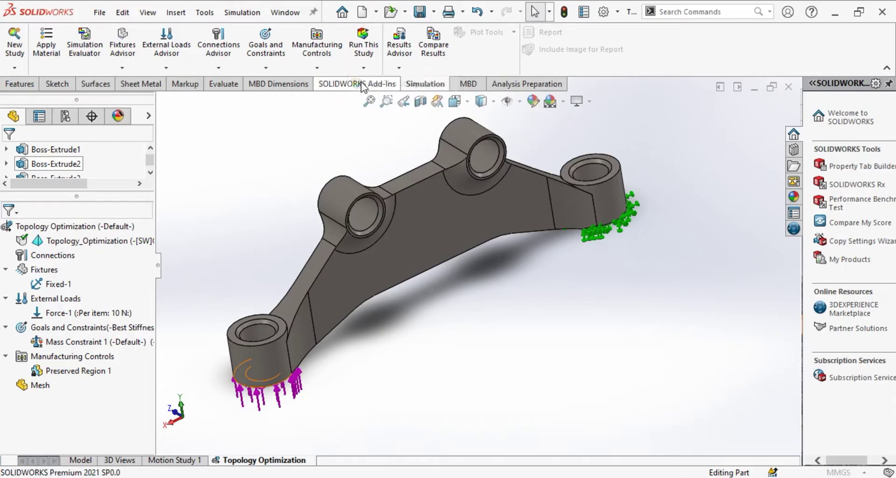
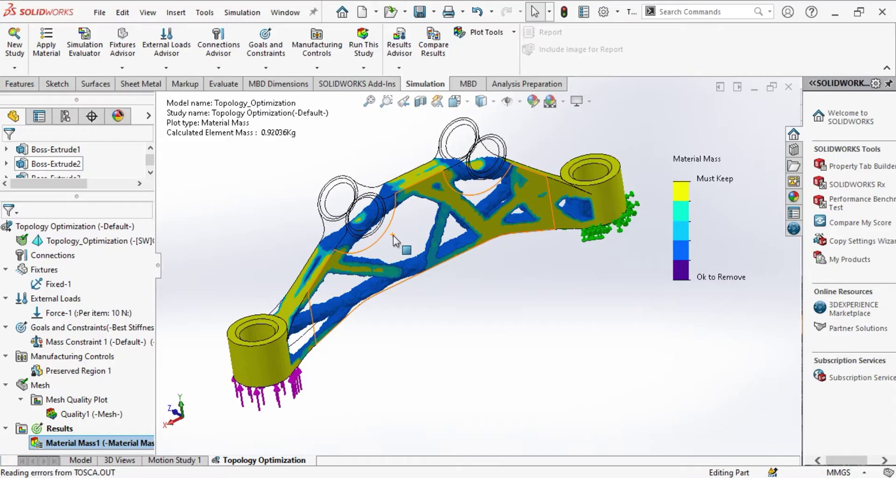
pyautogui.moveTo(467, 280); pyautogui.dragTo(726, 403, button='middle')
pyautogui.moveTo(611, 351); pyautogui.dragTo(536, 307, button='middle')
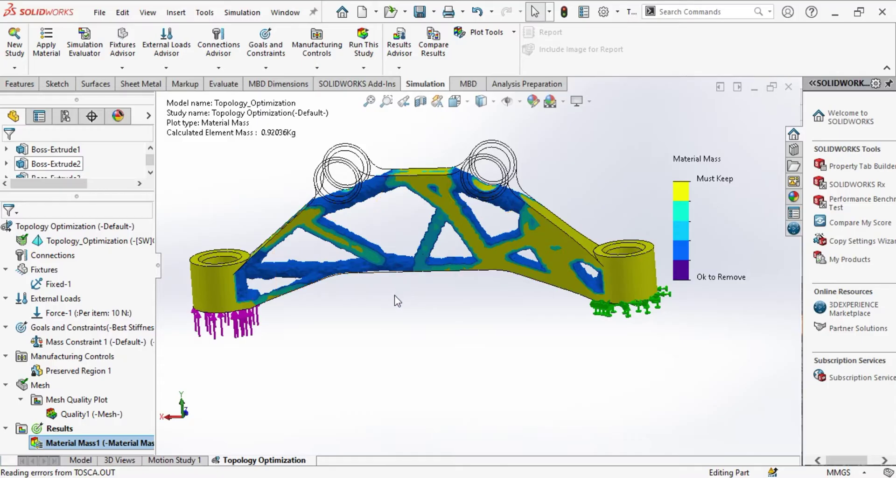
pyautogui.moveTo(396, 299); pyautogui.dragTo(434, 303, button='middle')
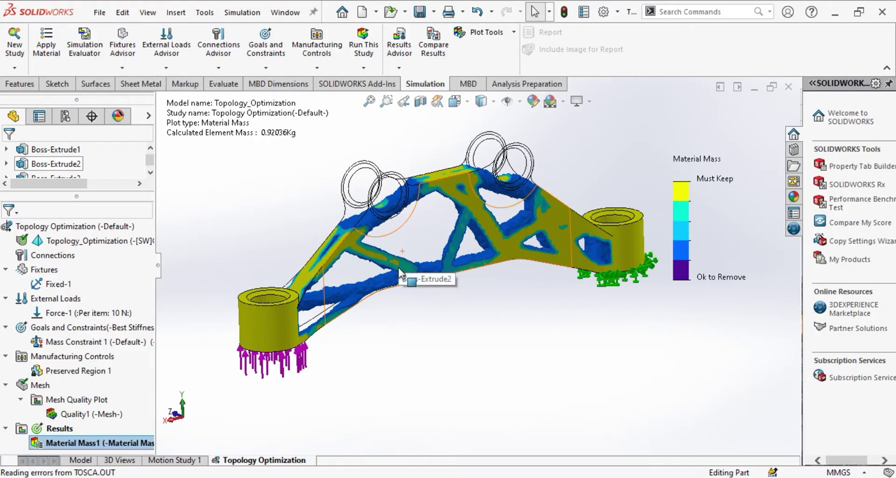
pyautogui.moveTo(416, 274); pyautogui.dragTo(369, 292, button='middle')
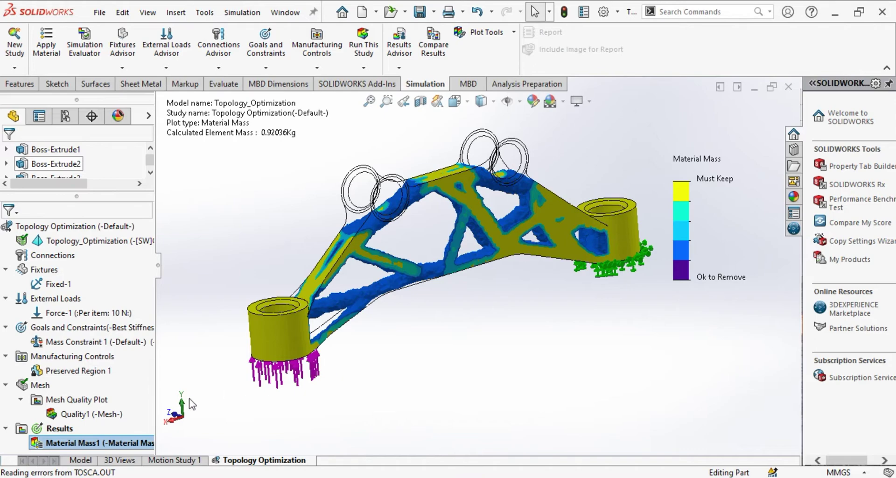
# Export the smoothed mesh of the material mass result into a new configuration
pyautogui.rightClick(94, 439)
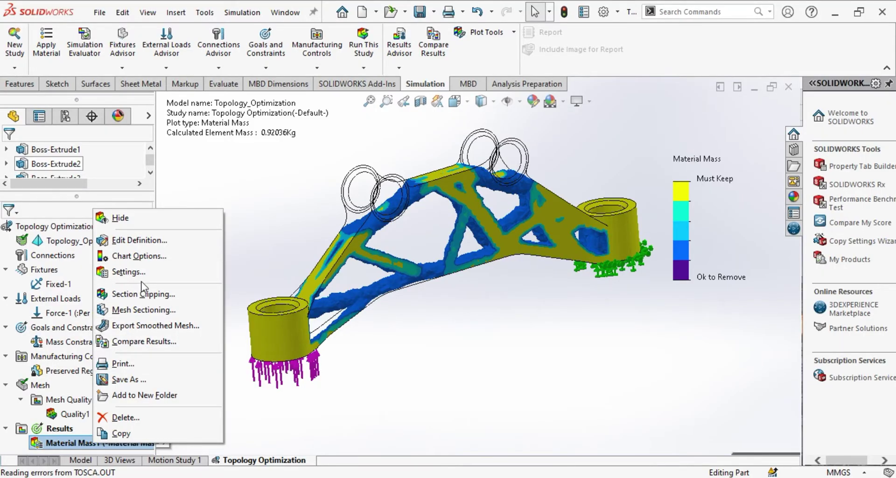
pyautogui.rightClick(102, 446)
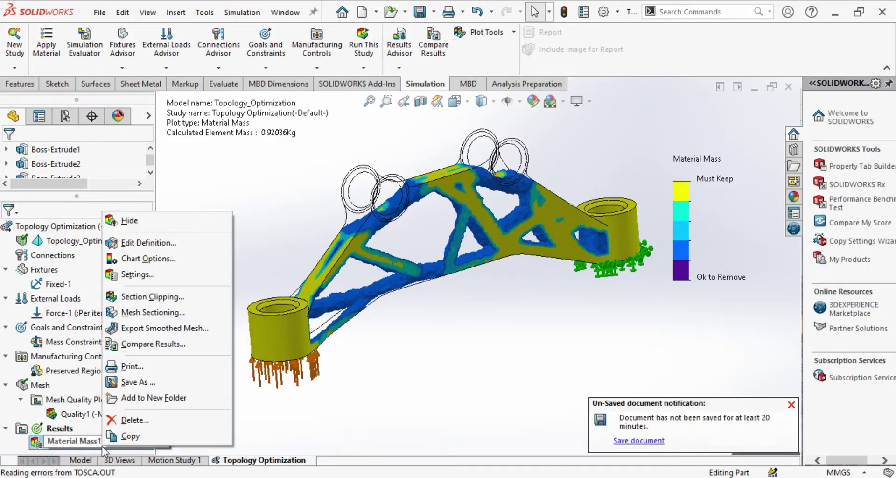
pyautogui.click(148, 330)
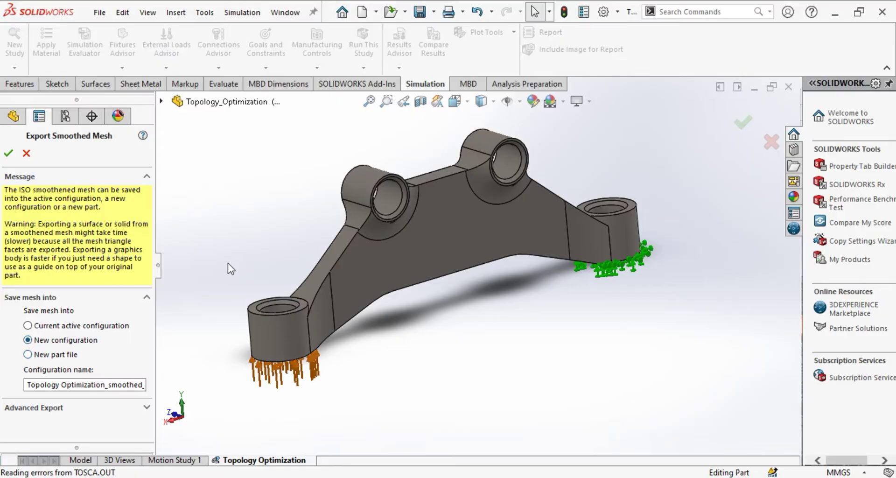
pyautogui.click(10, 150)
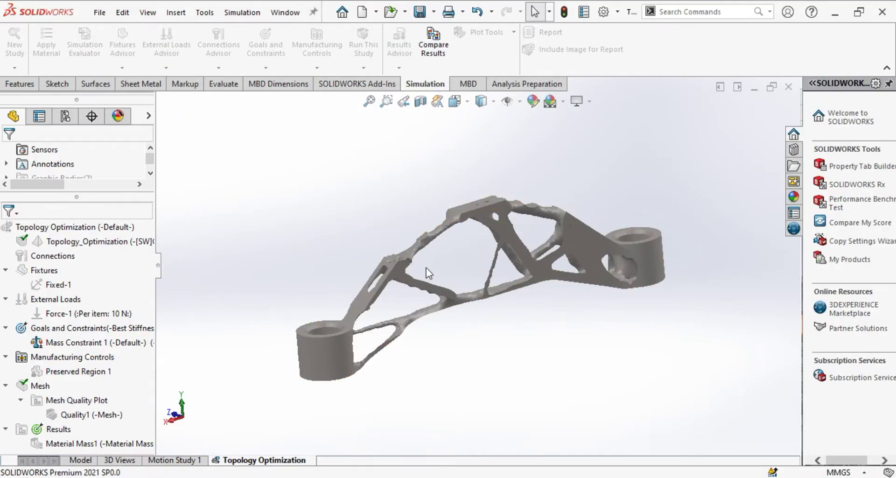
pyautogui.moveTo(427, 268); pyautogui.dragTo(485, 240, button='middle')
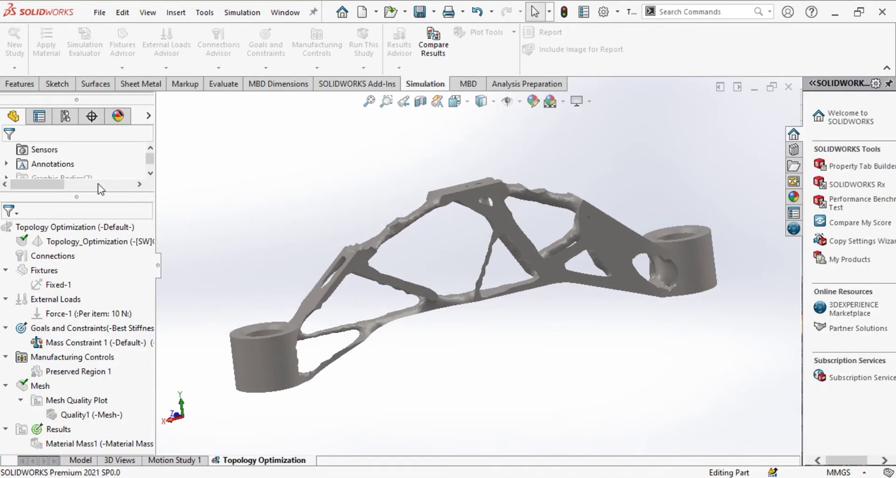
# Activate the part's Default configuration and set its display style to shaded with edges
pyautogui.moveTo(98, 197); pyautogui.dragTo(100, 267)
pyautogui.click(66, 115)
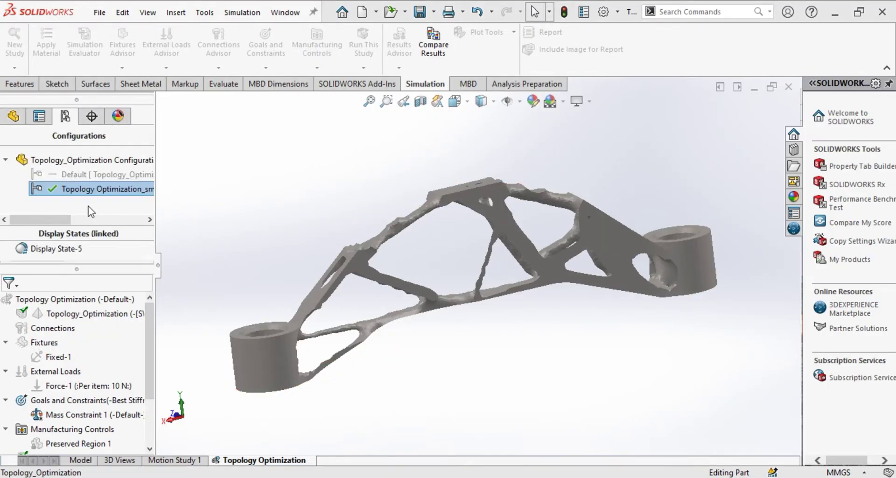
pyautogui.moveTo(365, 197); pyautogui.dragTo(386, 197, button='middle')
pyautogui.doubleClick(117, 175)
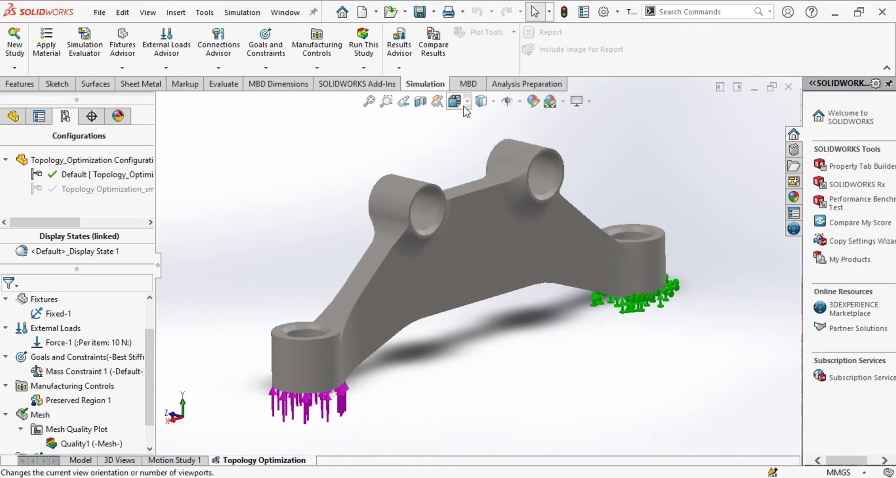
pyautogui.click(455, 101)
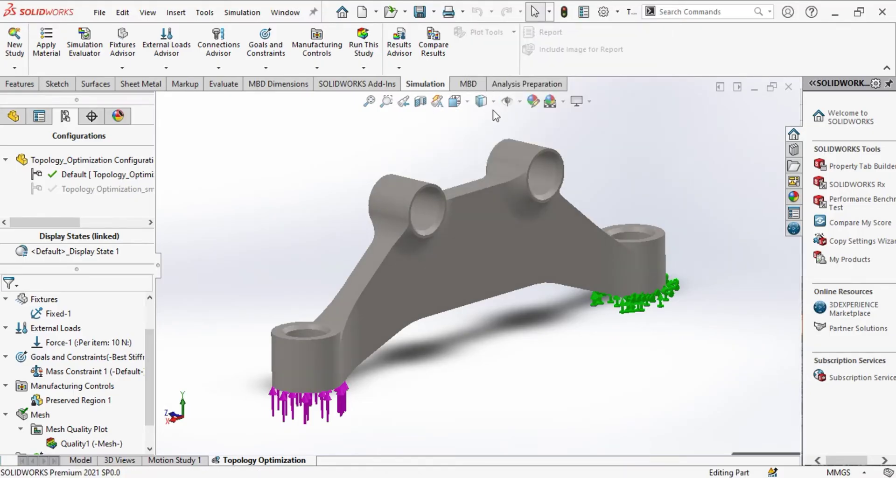
pyautogui.click(482, 101)
pyautogui.click(481, 116)
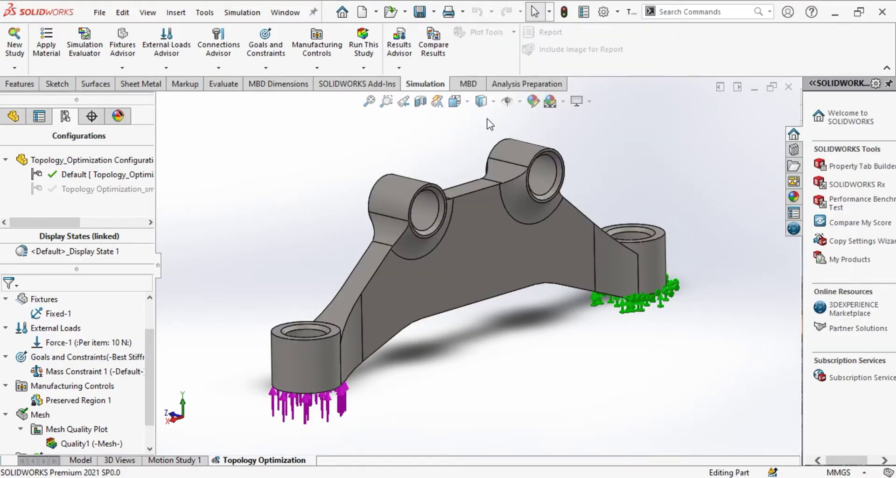
# Compare the smoothed mesh configuration with the original bracket, ending on the Default configuration
pyautogui.doubleClick(101, 188)
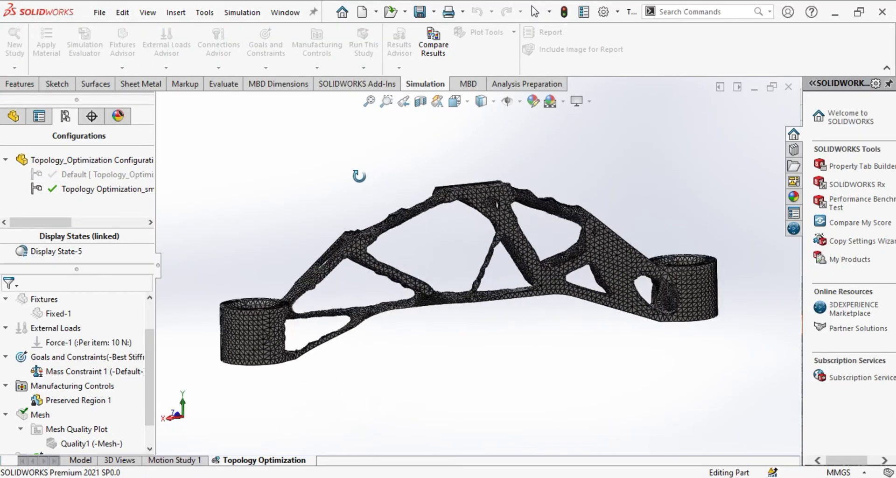
pyautogui.doubleClick(81, 176)
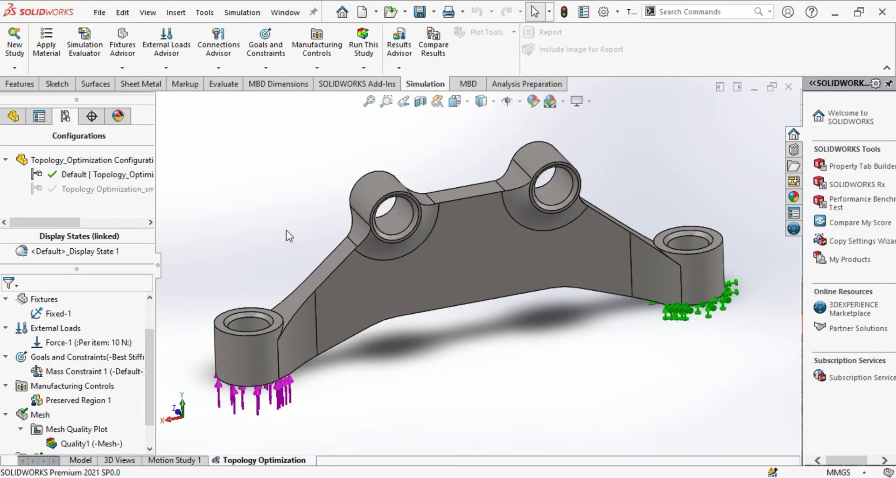
pyautogui.moveTo(287, 231); pyautogui.dragTo(292, 252, button='middle')
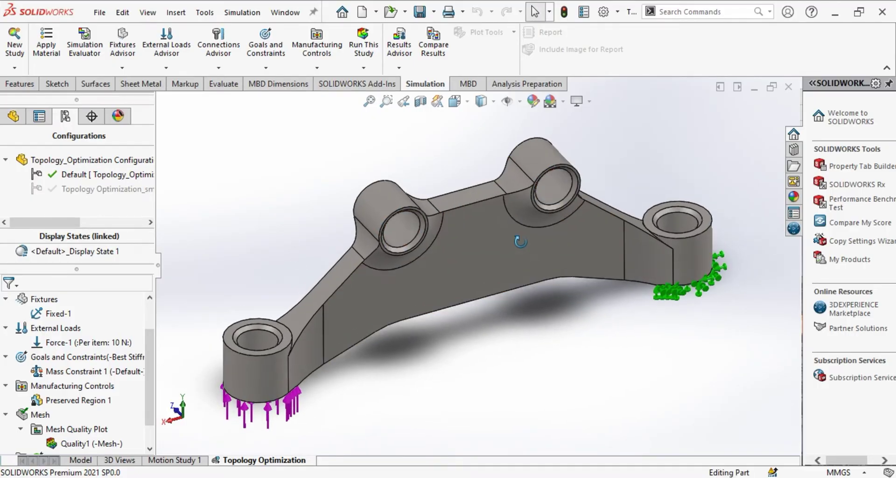
pyautogui.moveTo(520, 242); pyautogui.dragTo(520, 218, button='middle')
pyautogui.click(535, 12)
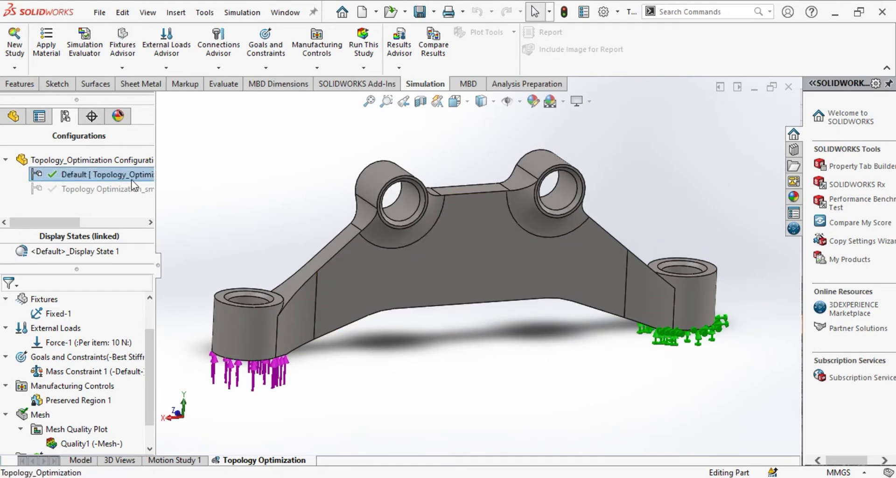
pyautogui.rightClick(132, 181)
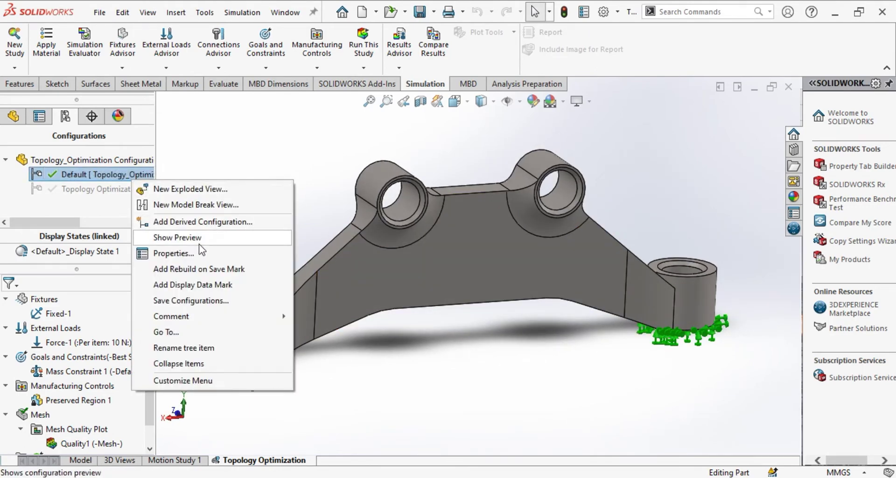
pyautogui.click(118, 177)
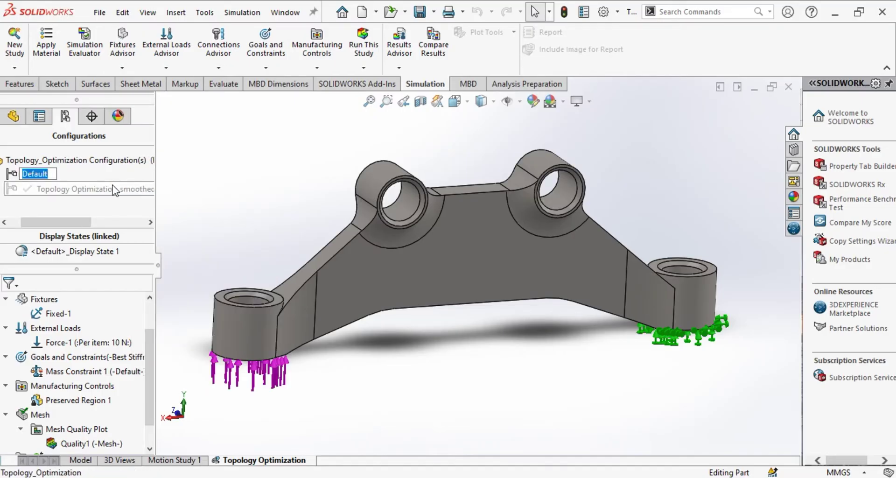
pyautogui.doubleClick(112, 175)
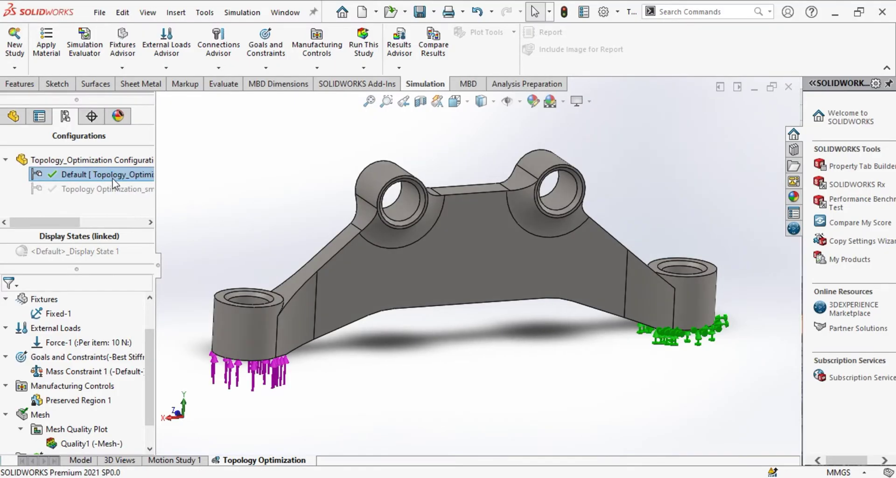
# Duplicate the Default configuration and rename the copy as Original
pyautogui.hotkey('ctrl', 'c')
pyautogui.hotkey('ctrl', 'v')
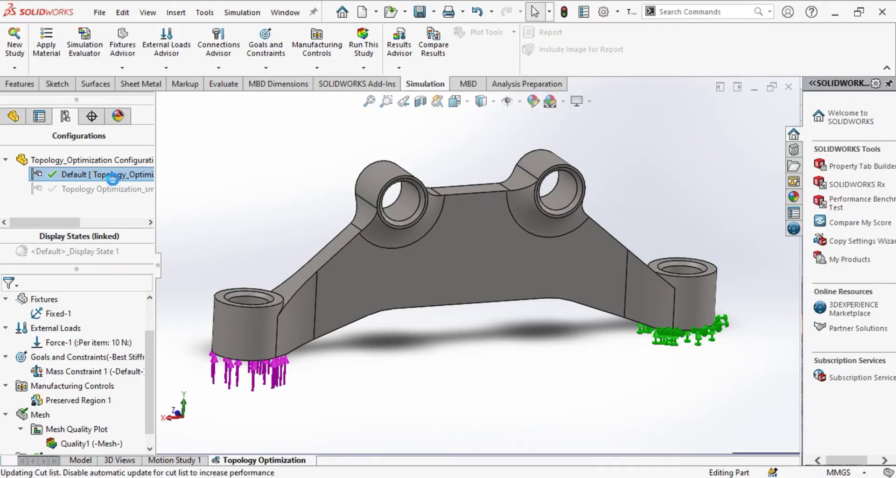
pyautogui.click(107, 177)
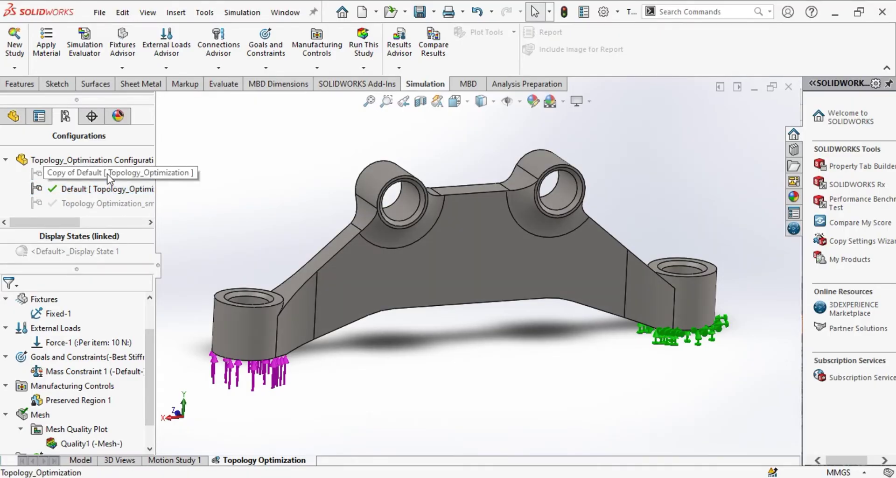
pyautogui.rightClick(108, 177)
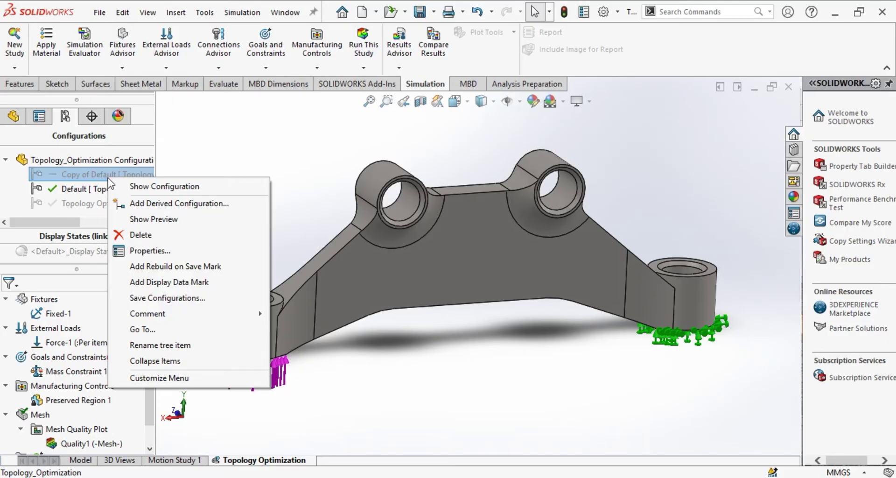
pyautogui.click(111, 177)
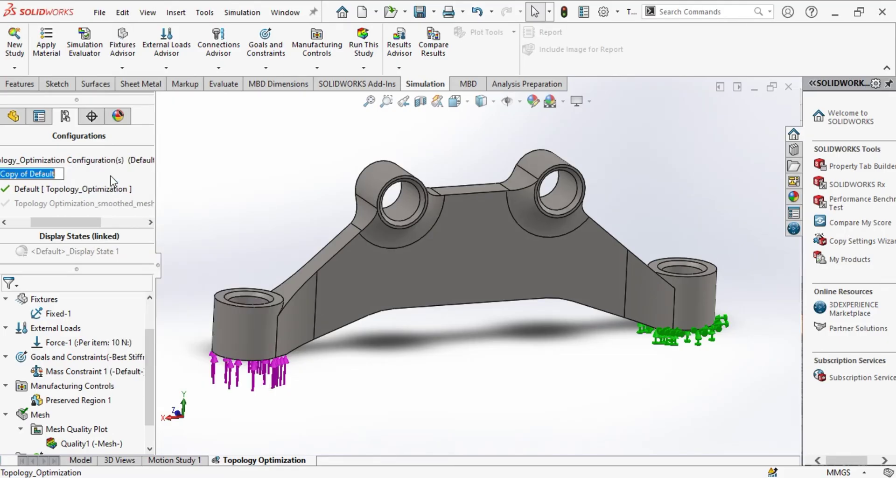
pyautogui.write('Original')
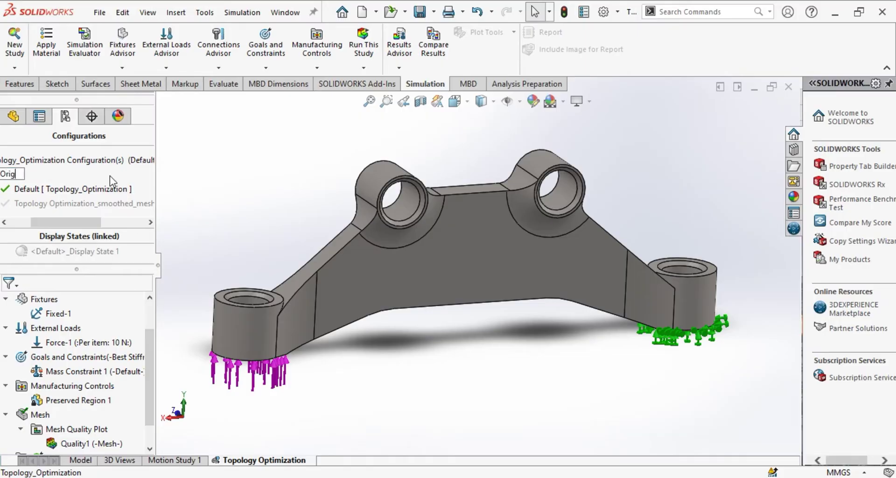
pyautogui.press('Return')
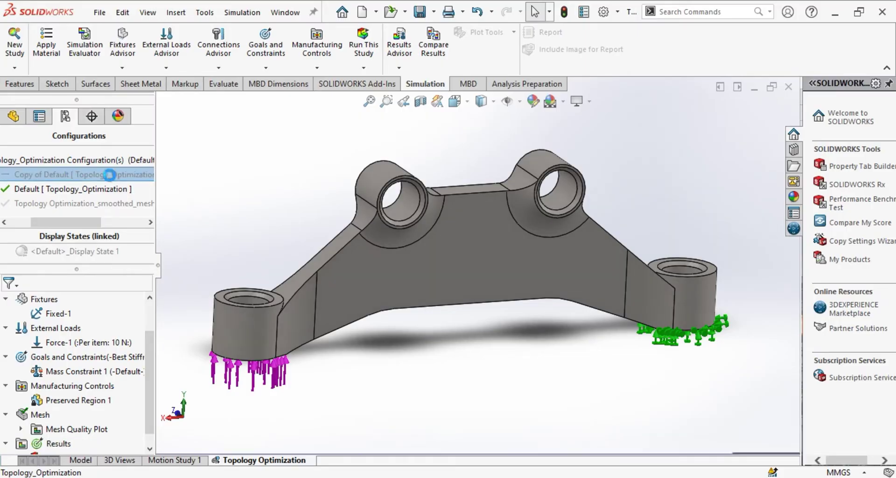
# Overlay the Material Mass1 result of the Topology Optimization study on the Default model with Simulation Display
pyautogui.click(590, 101)
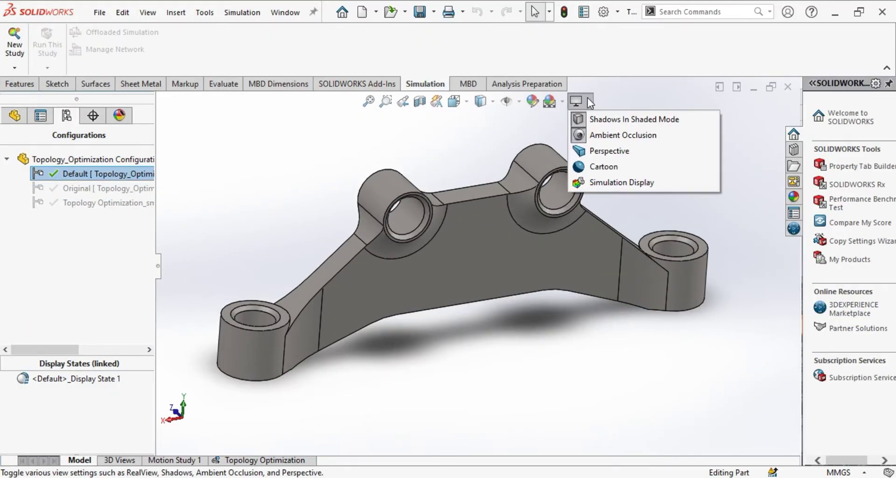
pyautogui.click(612, 182)
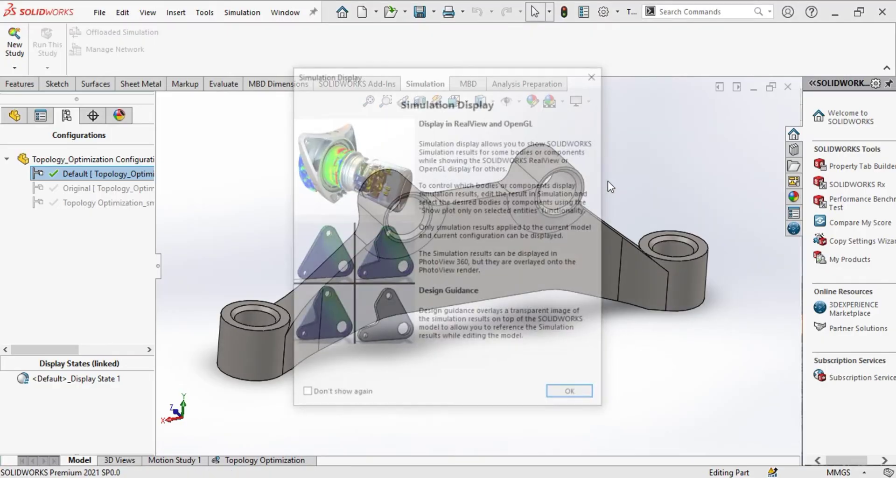
pyautogui.click(573, 394)
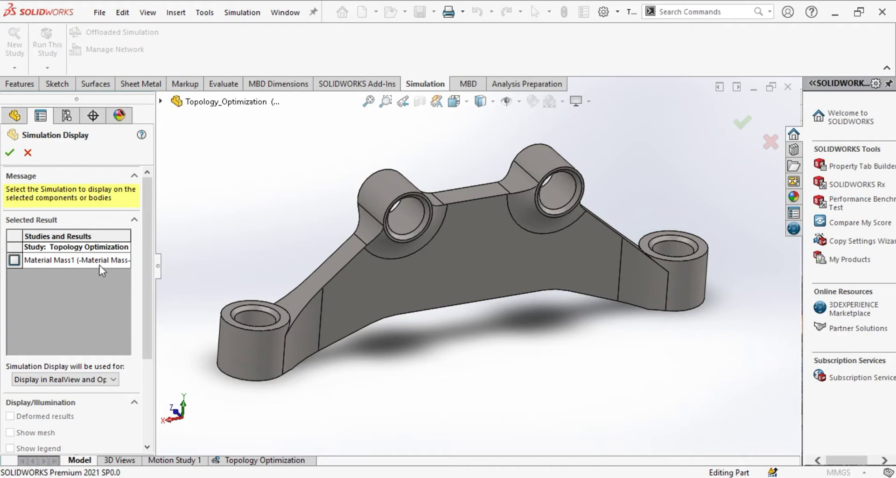
pyautogui.click(15, 260)
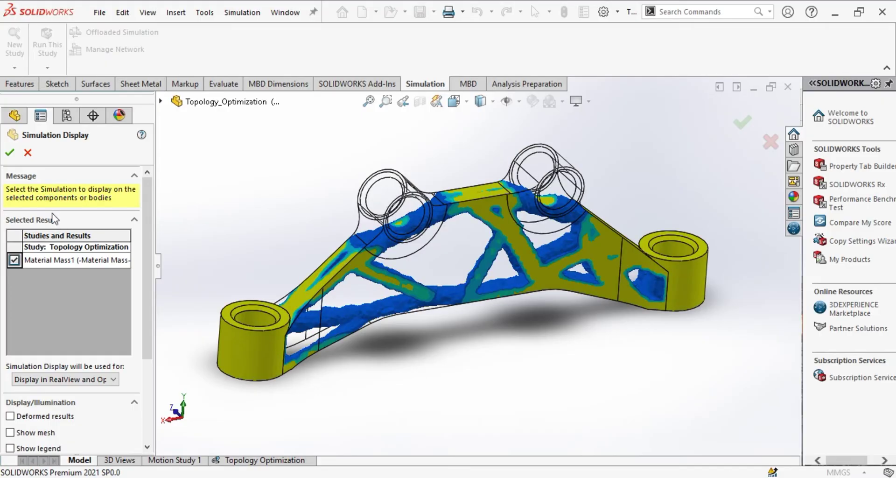
pyautogui.click(10, 153)
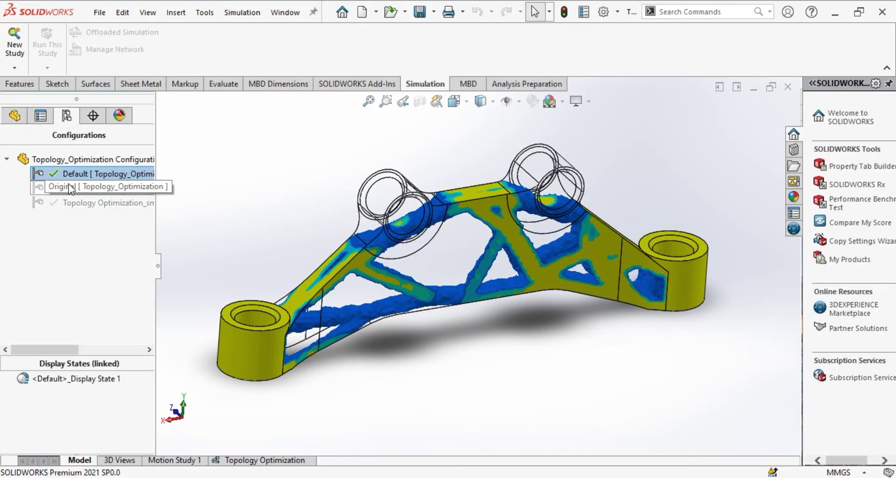
# Start a new sketch on the large front face of the bracket's web
pyautogui.click(14, 115)
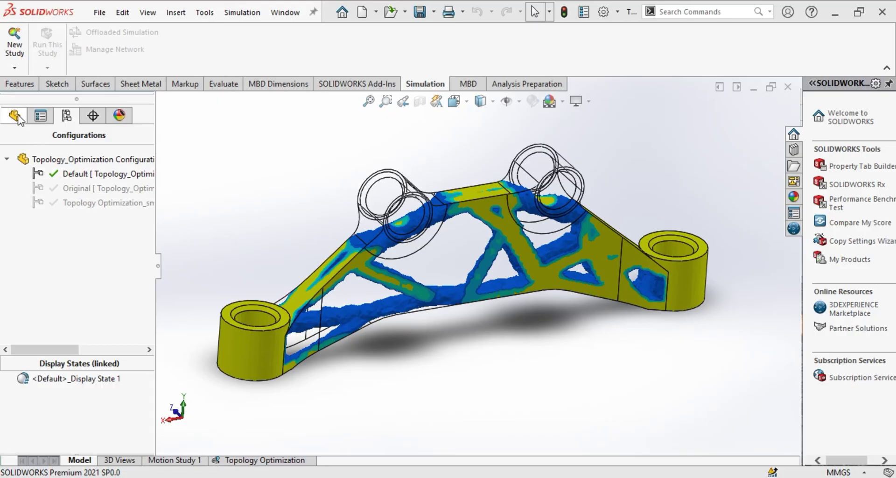
pyautogui.click(15, 118)
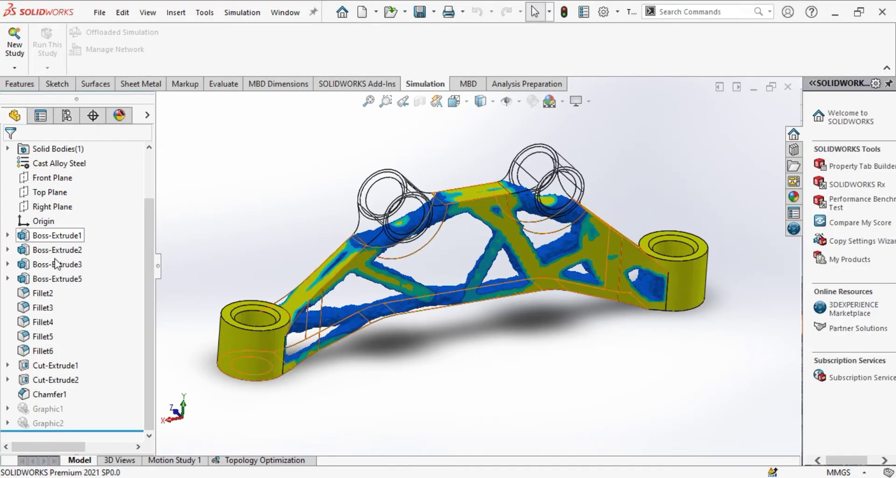
pyautogui.click(28, 84)
pyautogui.click(60, 84)
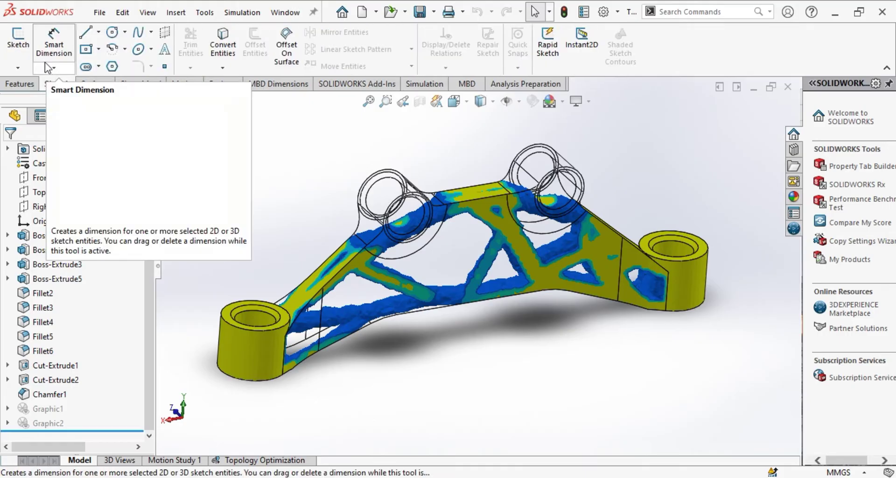
pyautogui.click(17, 39)
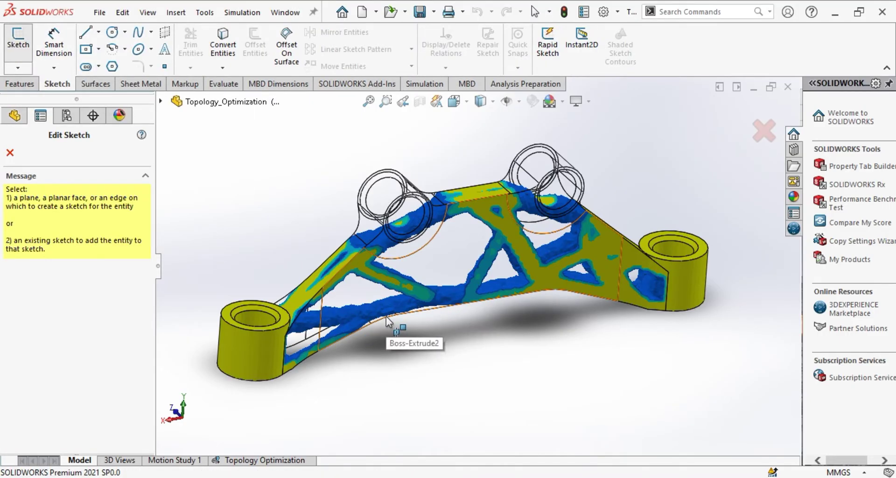
pyautogui.moveTo(387, 321); pyautogui.dragTo(371, 307, button='middle')
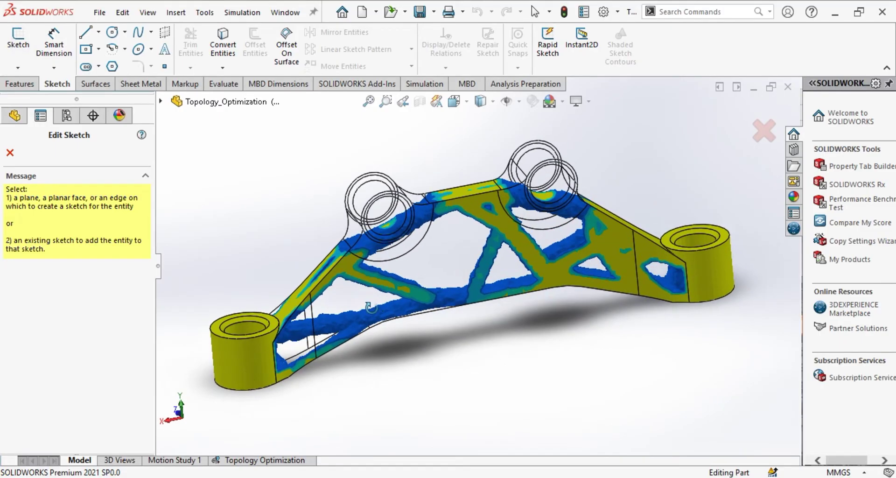
pyautogui.click(395, 324)
# Sketch a closed triangle with a horizontal base inside the large void near the bracket's force-loaded end
pyautogui.scroll(-3, 392, 311)
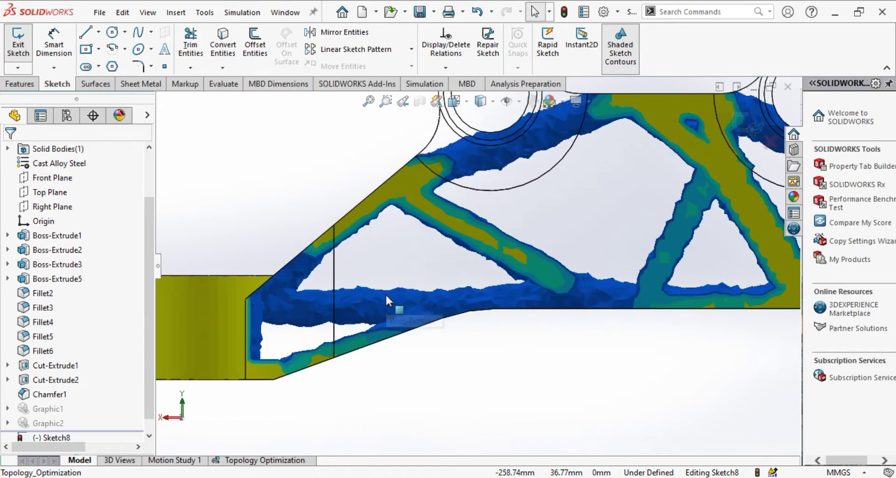
pyautogui.click(86, 31)
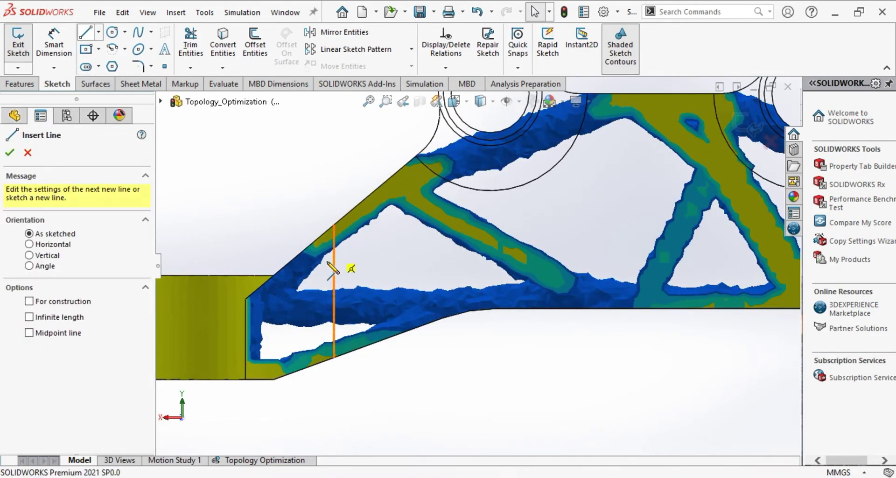
pyautogui.click(307, 281)
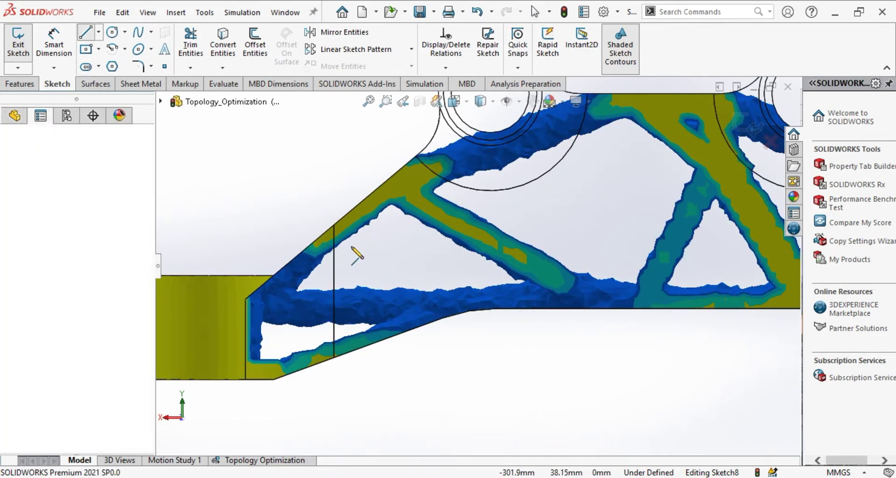
pyautogui.click(392, 207)
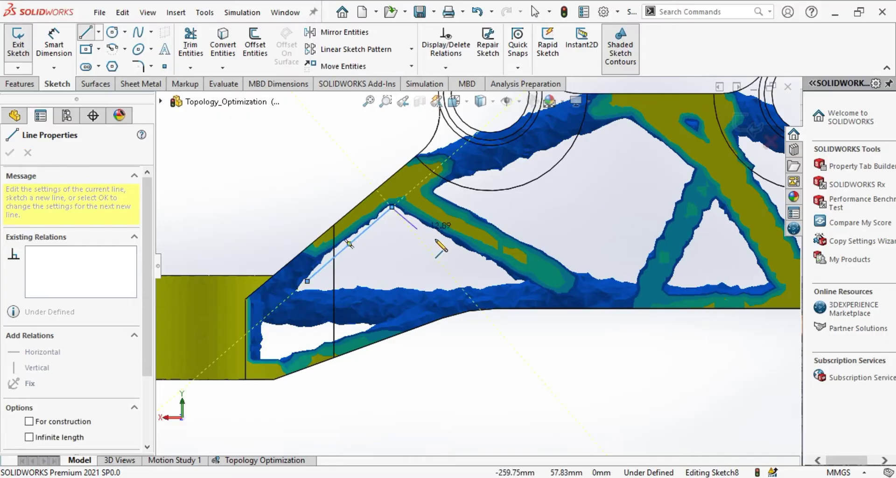
pyautogui.click(518, 282)
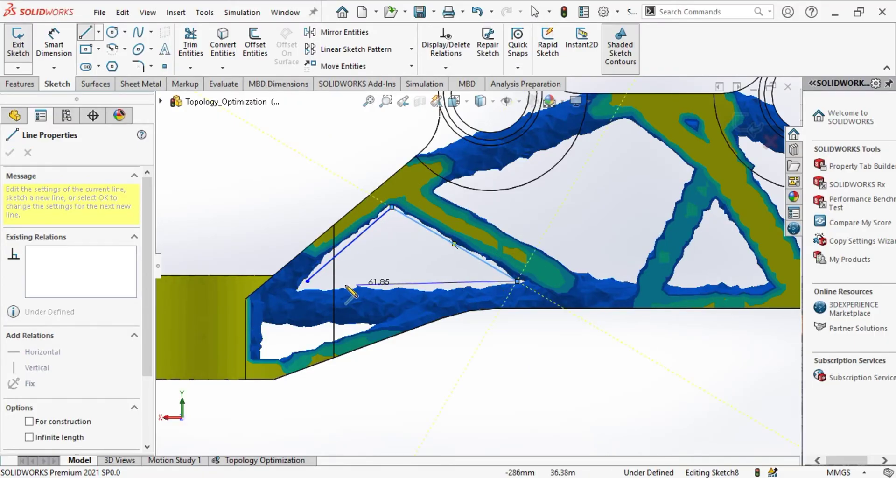
pyautogui.click(307, 281)
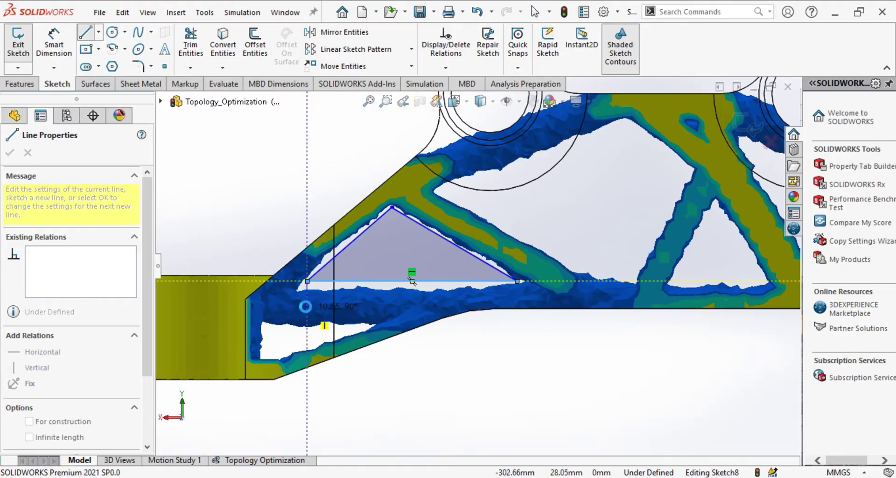
pyautogui.press('Escape')
# Sketch a small closed triangle with a vertical side about 14 mm long in the narrow void below the first triangle
pyautogui.click(85, 32)
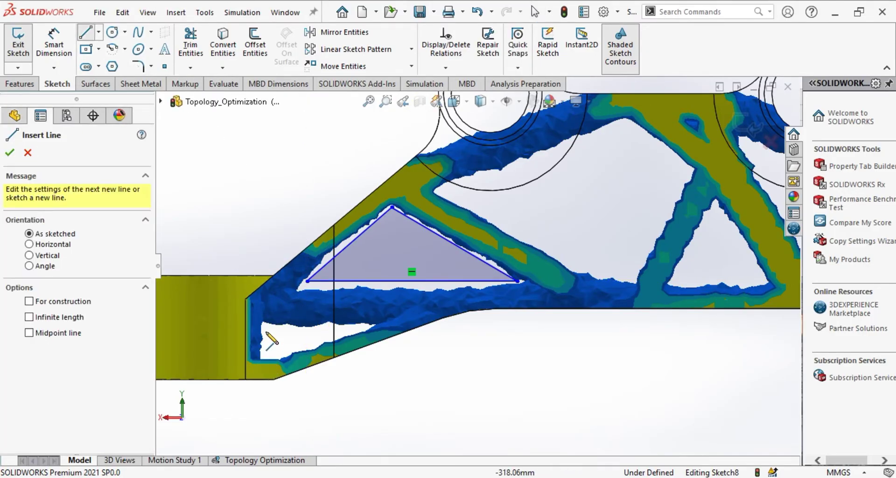
pyautogui.click(269, 318)
pyautogui.click(270, 354)
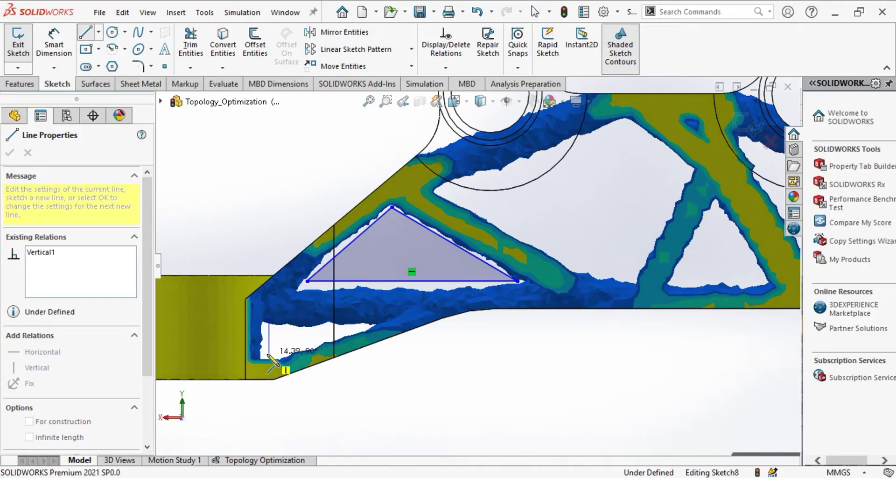
pyautogui.click(373, 324)
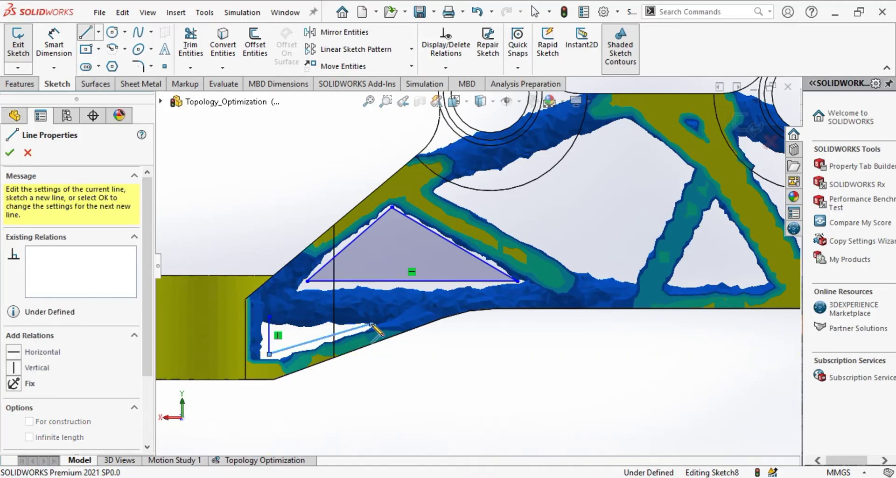
pyautogui.click(269, 317)
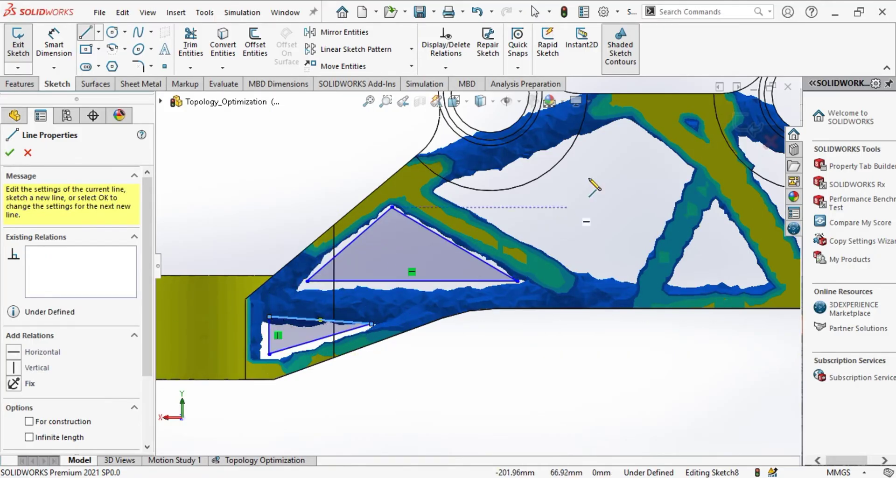
# Sketch a closed five-sided line profile following the largest void beneath the upper boss nearer the force-loaded end
pyautogui.click(438, 192)
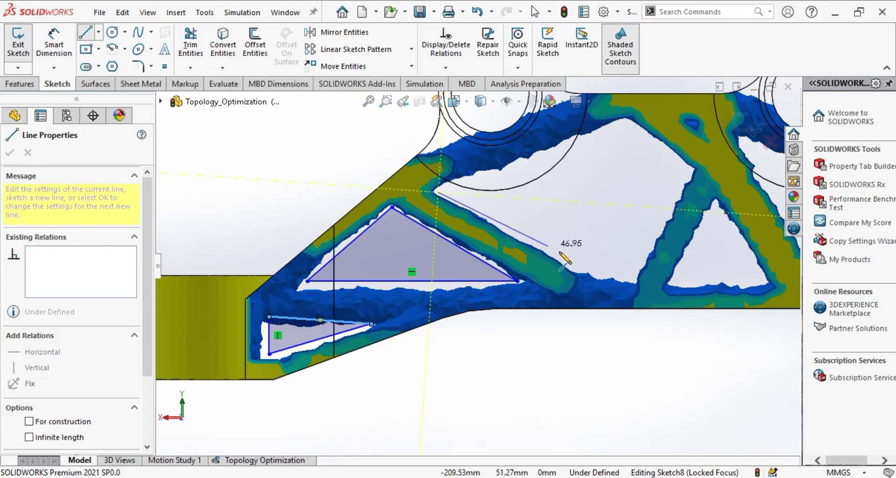
pyautogui.click(574, 266)
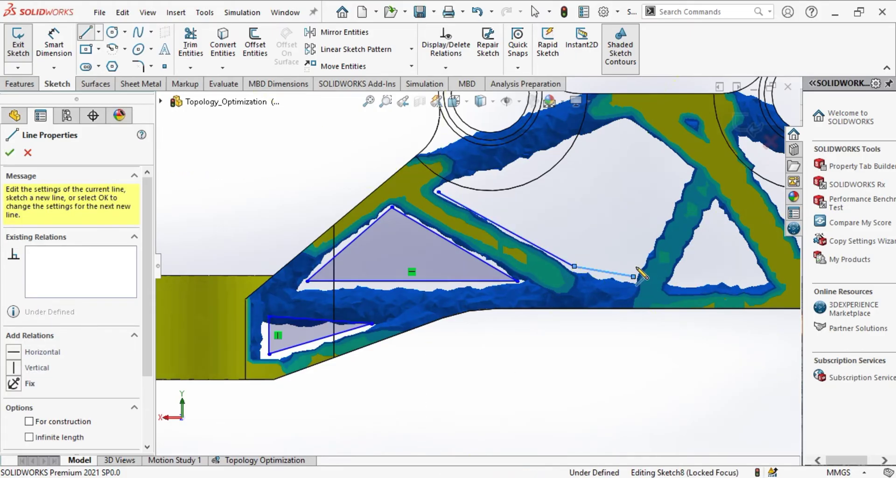
pyautogui.click(633, 277)
pyautogui.click(688, 176)
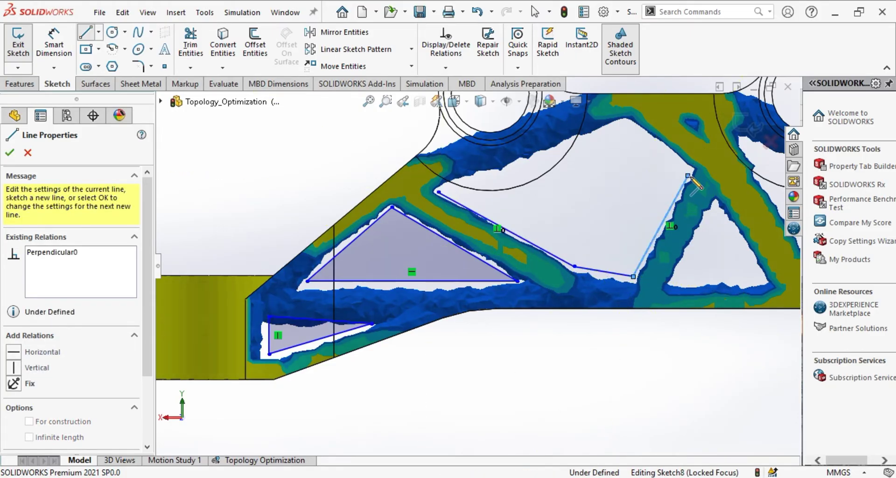
pyautogui.click(627, 127)
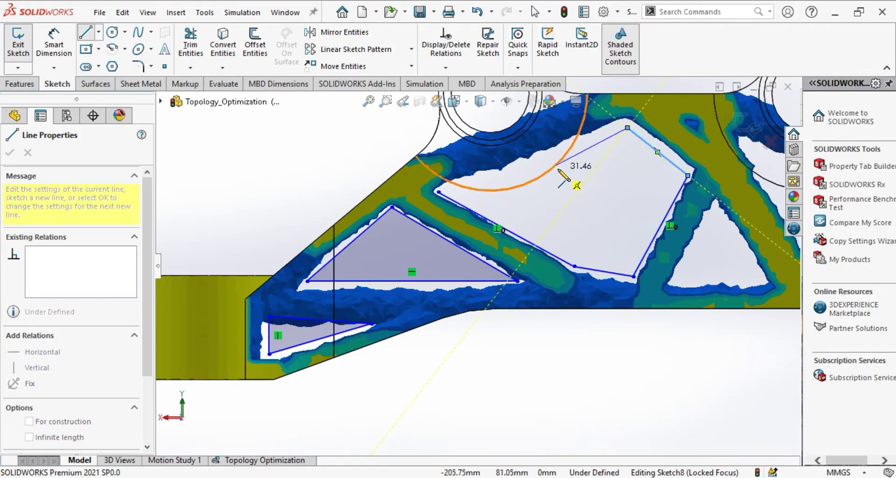
pyautogui.click(439, 192)
# Sketch a closed triangle with a horizontal base and a slanted side about 38 mm long in the bracket's central void
pyautogui.scroll(3, 584, 270)
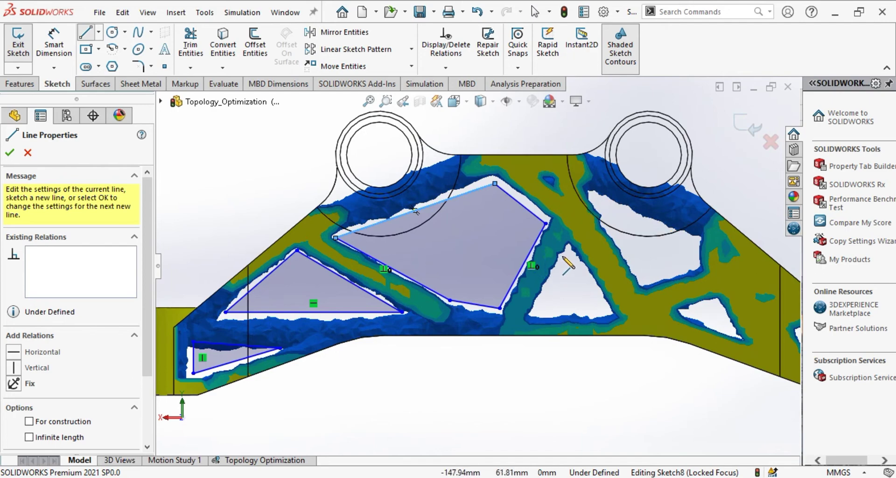
pyautogui.click(571, 245)
pyautogui.click(531, 318)
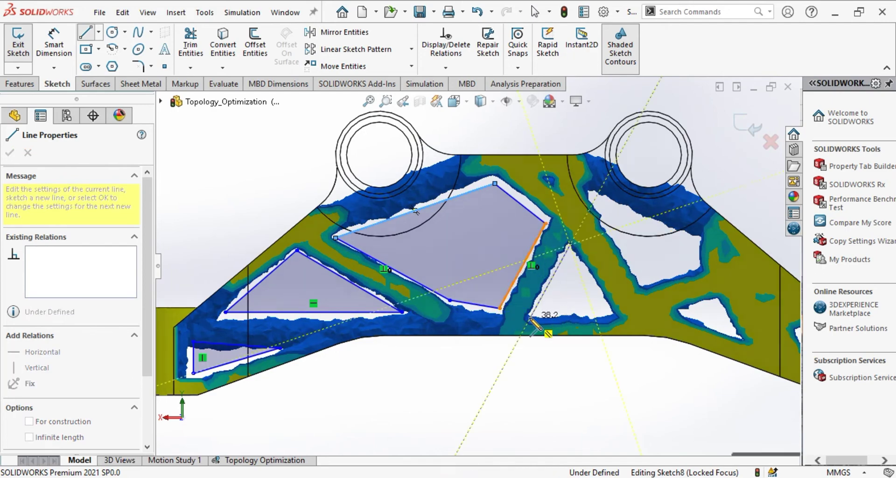
pyautogui.click(612, 318)
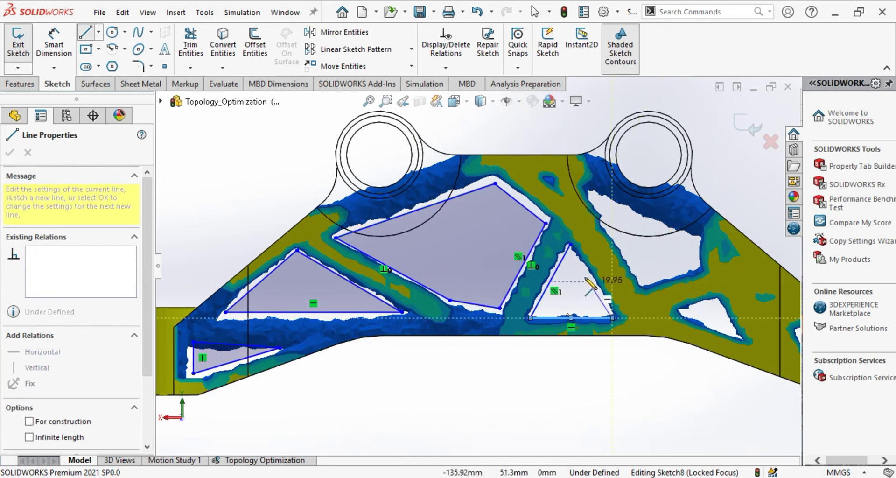
pyautogui.click(570, 245)
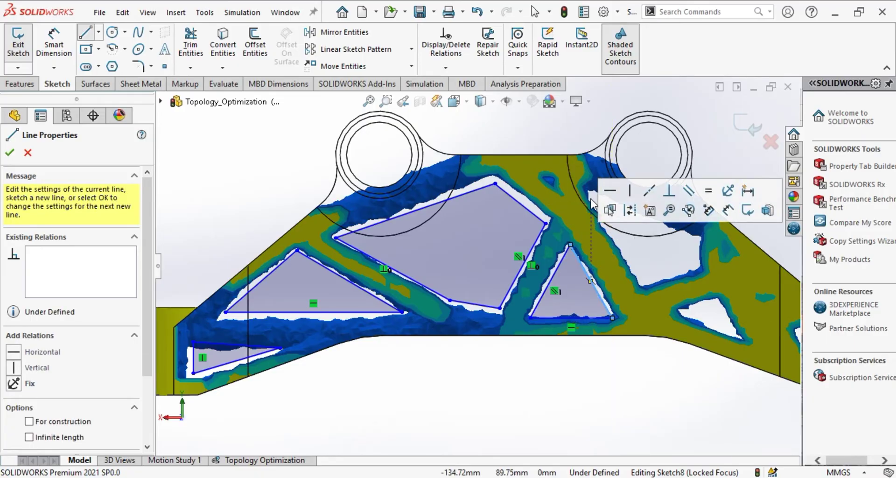
pyautogui.scroll(2, 555, 291)
pyautogui.scroll(-2, 555, 307)
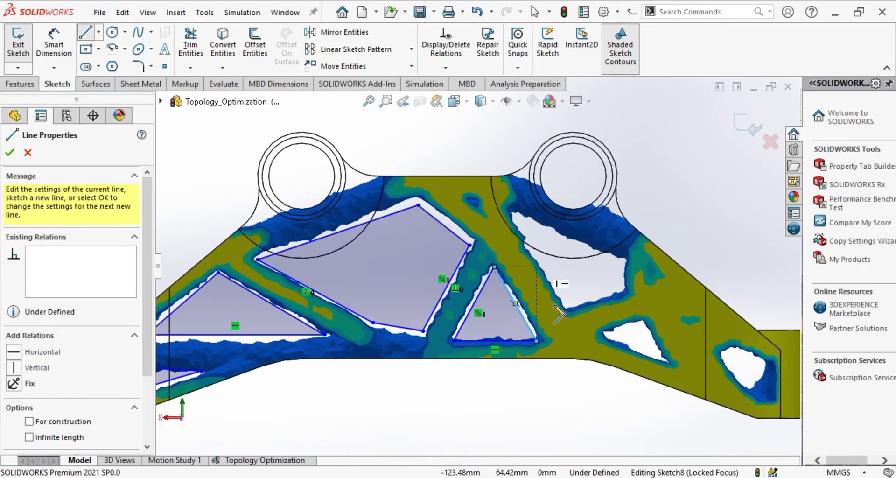
# Sketch a closed four-sided line profile with a short vertical side in the void beneath the upper boss farther from the force-loaded end
pyautogui.click(515, 220)
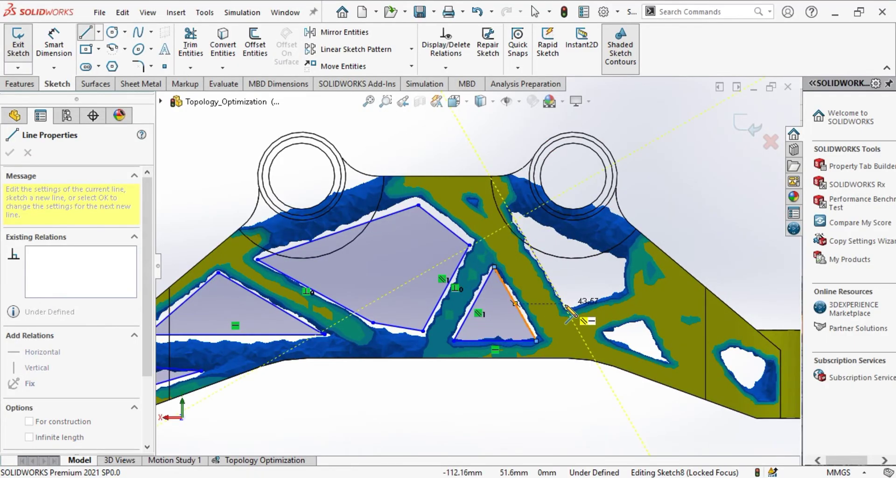
pyautogui.click(563, 304)
pyautogui.click(623, 286)
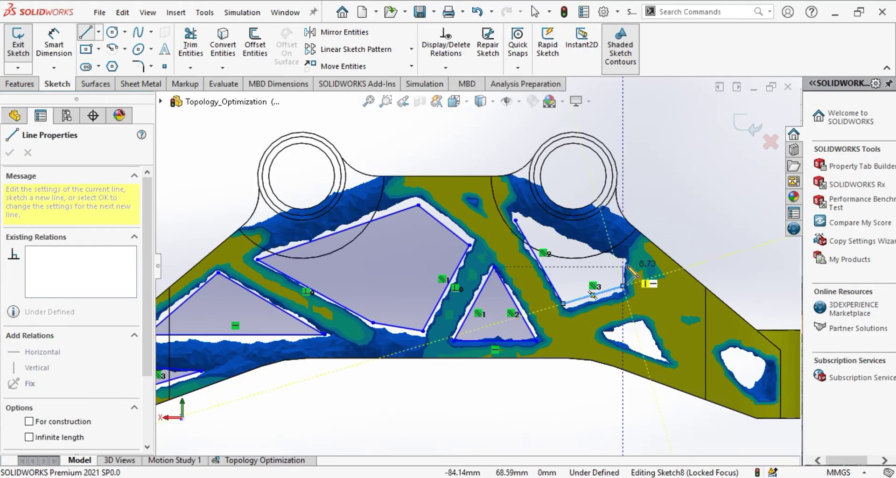
pyautogui.click(623, 261)
pyautogui.click(516, 221)
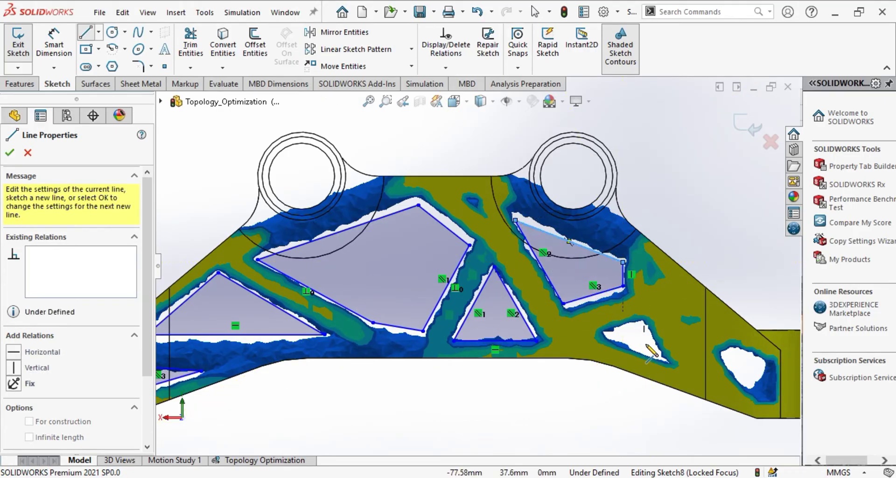
# Sketch a small closed triangle with an upper side about 18 mm long in the void below the four-sided profile
pyautogui.click(606, 333)
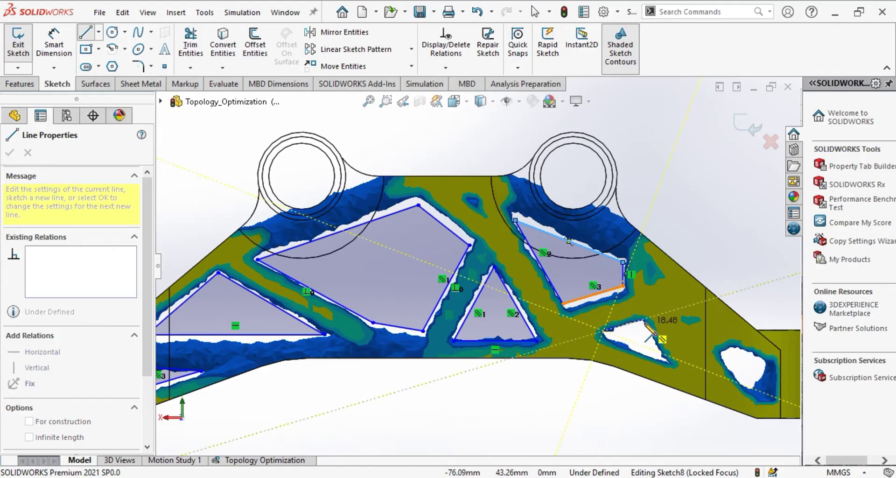
pyautogui.click(643, 320)
pyautogui.click(668, 361)
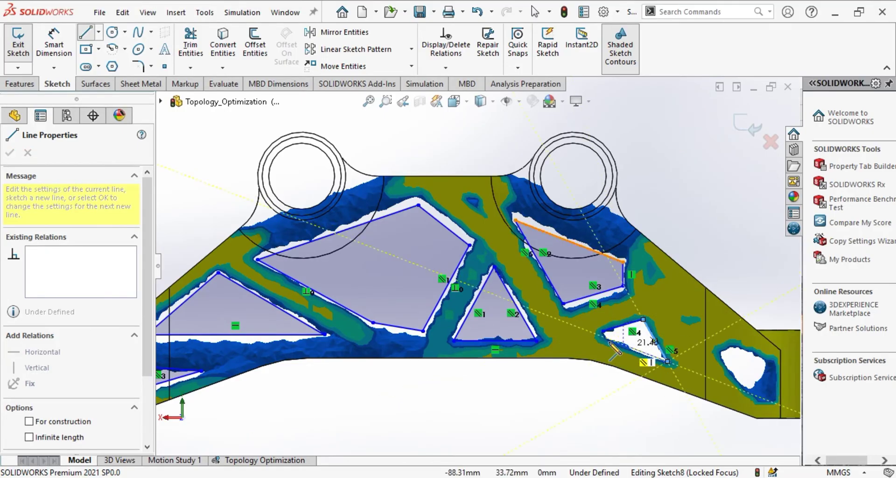
pyautogui.click(603, 331)
# Sketch a small closed four-sided line profile in the last void, at the bracket end opposite the force-loaded end
pyautogui.keyDown('ctrl'); pyautogui.moveTo(733, 369); pyautogui.dragTo(605, 322, button='middle'); pyautogui.keyUp('ctrl')
pyautogui.click(594, 308)
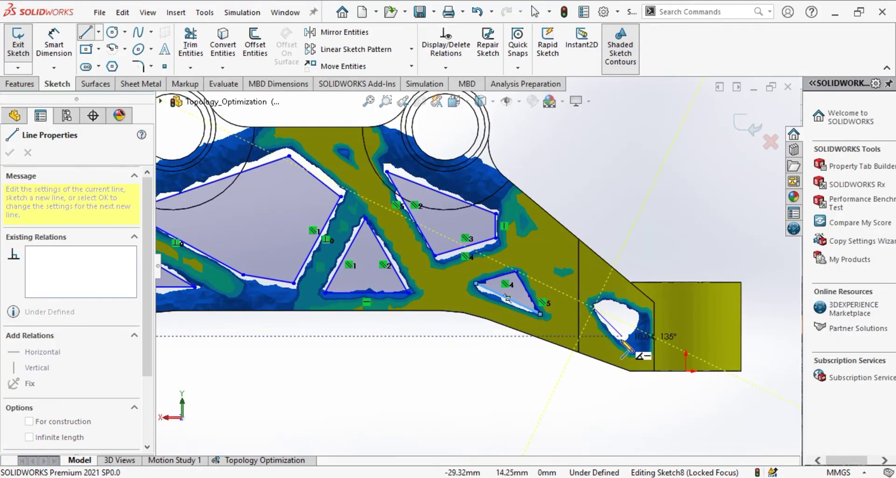
pyautogui.click(623, 342)
pyautogui.click(640, 321)
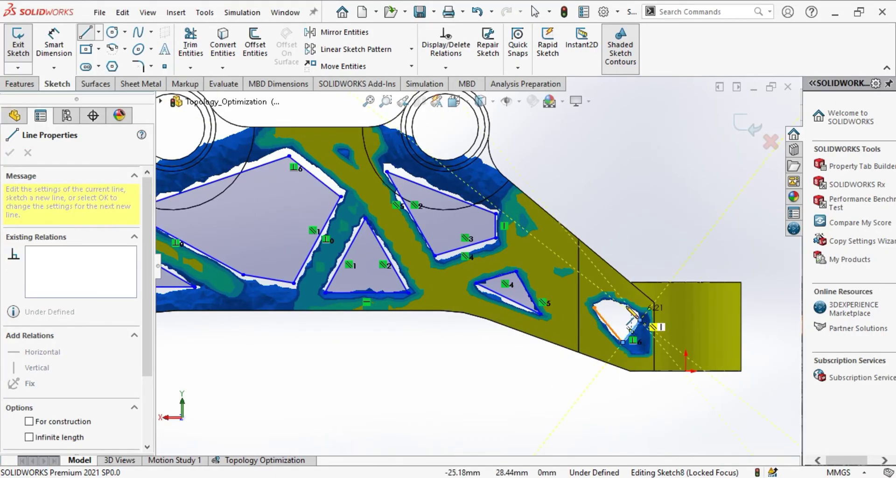
pyautogui.click(612, 298)
pyautogui.click(594, 308)
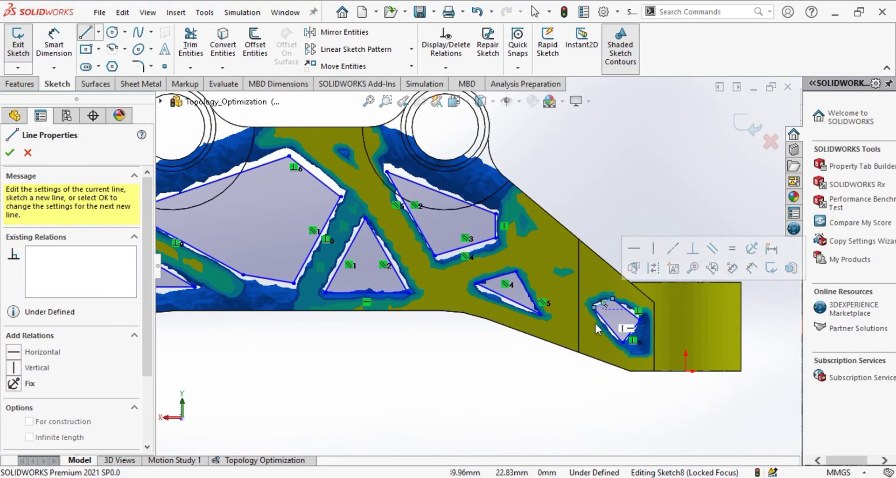
pyautogui.scroll(2, 566, 254)
pyautogui.scroll(-1, 182, 161)
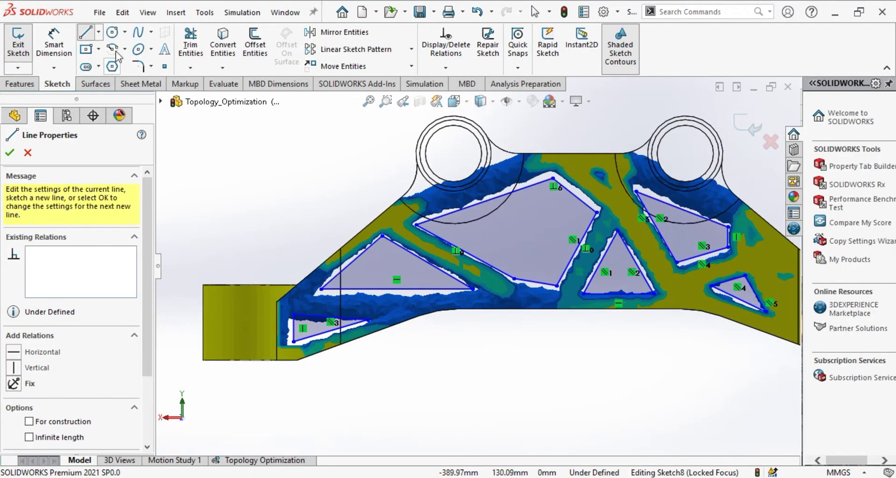
pyautogui.click(139, 67)
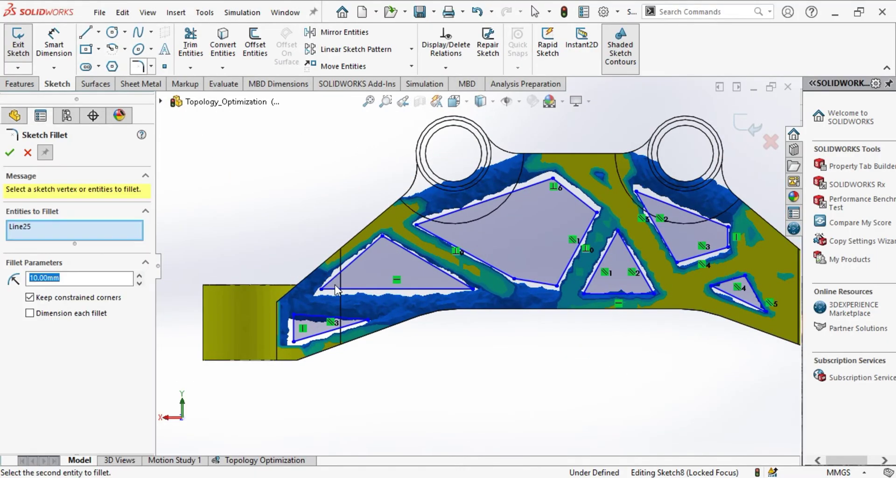
pyautogui.scroll(-4, 334, 285)
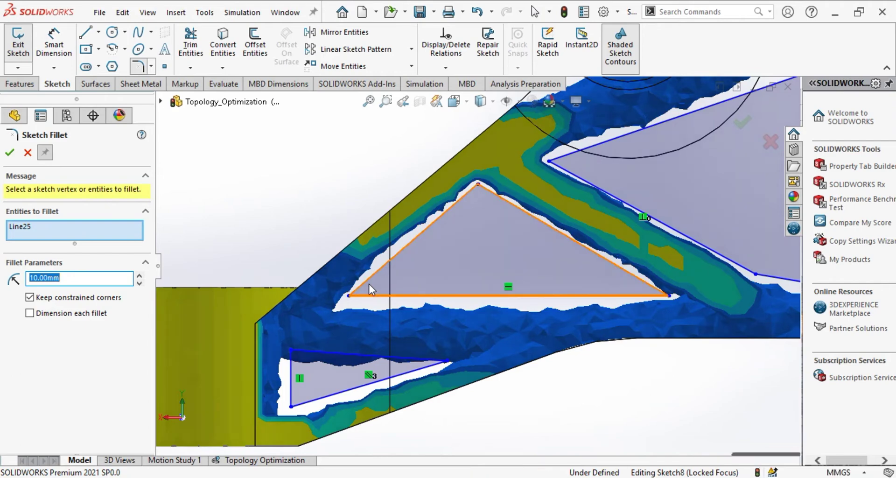
pyautogui.click(368, 285)
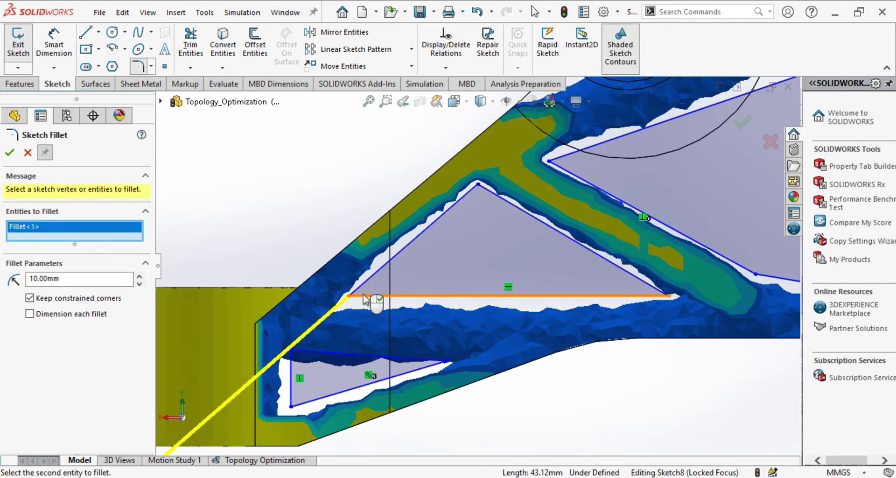
pyautogui.press('Escape')
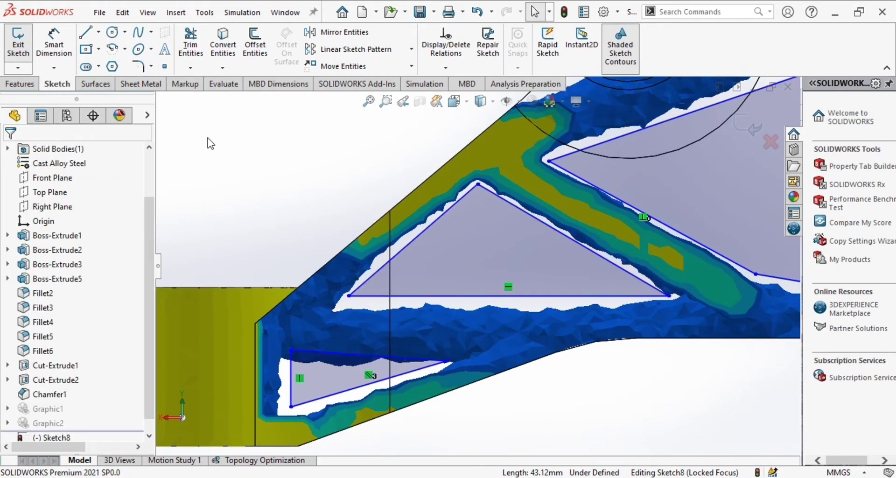
# Add a 3 mm sketch fillet to the lower corner of the small triangle's vertical side near the force-loaded end
pyautogui.click(152, 67)
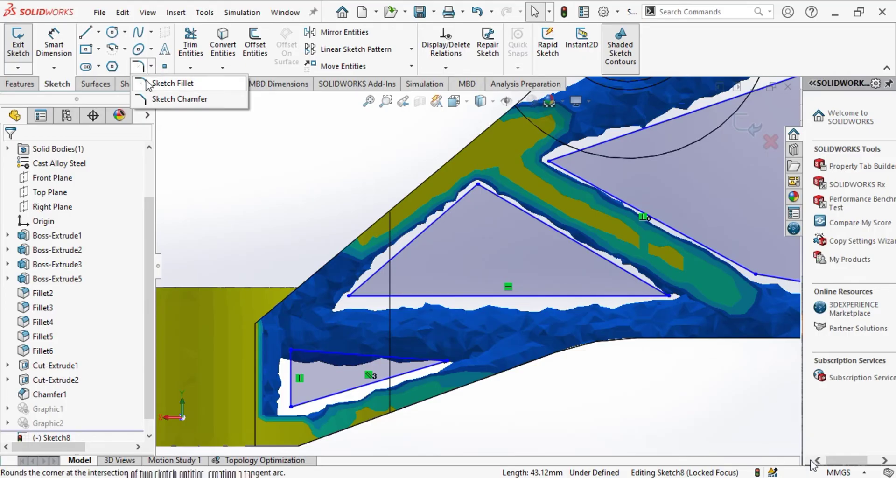
pyautogui.click(150, 84)
pyautogui.doubleClick(62, 279)
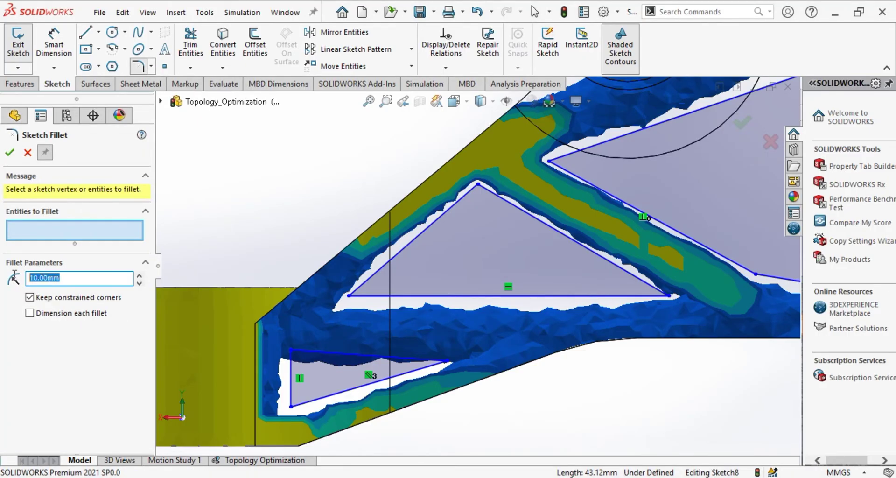
pyautogui.click(299, 400)
pyautogui.click(306, 401)
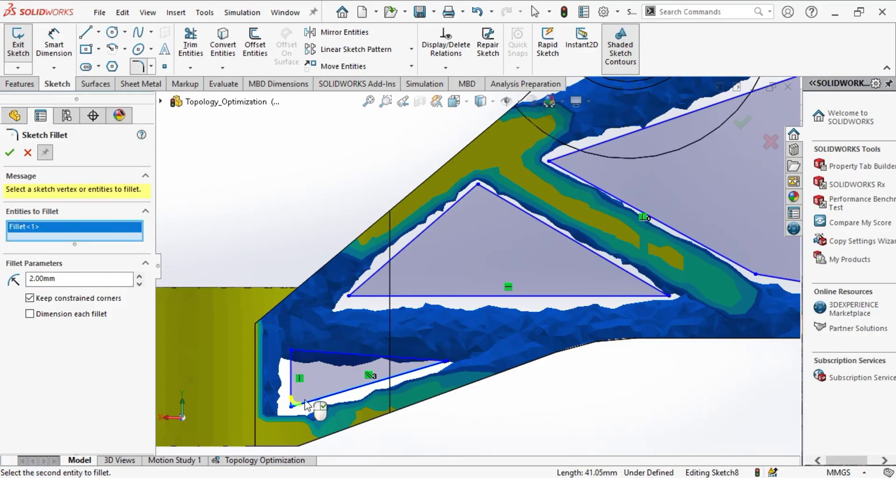
pyautogui.moveTo(35, 279); pyautogui.dragTo(27, 278)
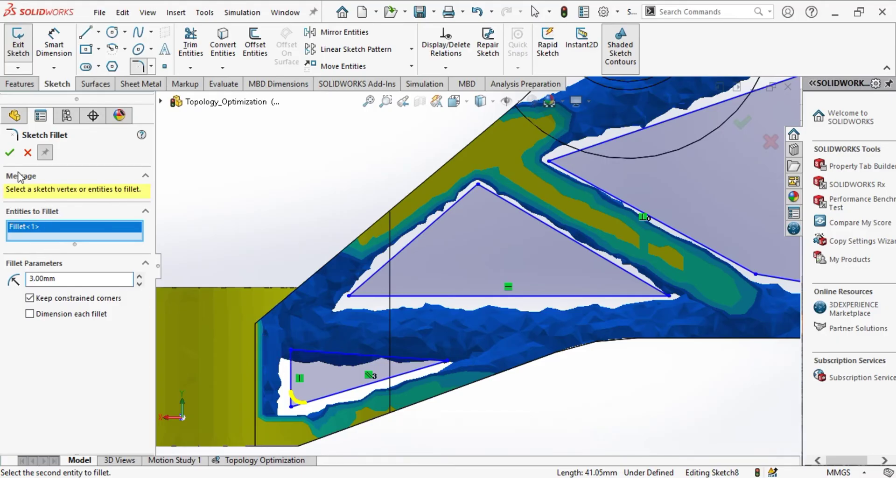
pyautogui.click(10, 155)
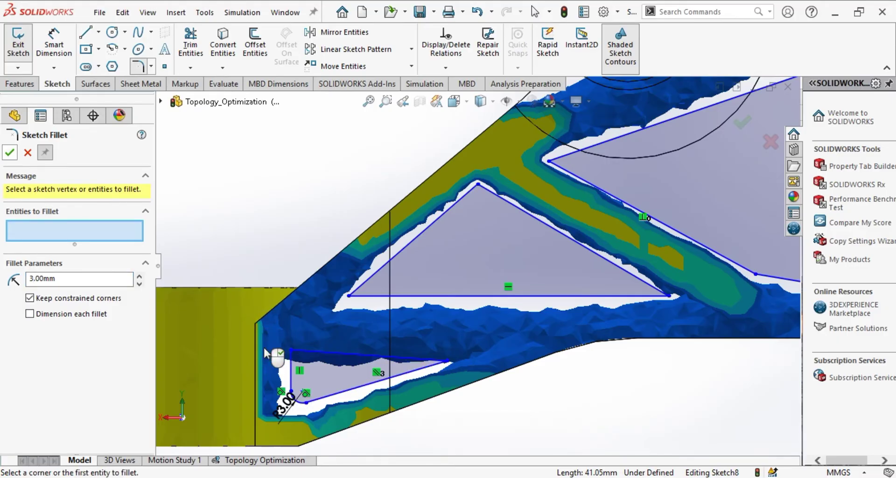
# Fillet the upper corner of the small triangle's vertical side at 3 mm and its pointed tip at 1 mm
pyautogui.click(290, 371)
pyautogui.click(308, 354)
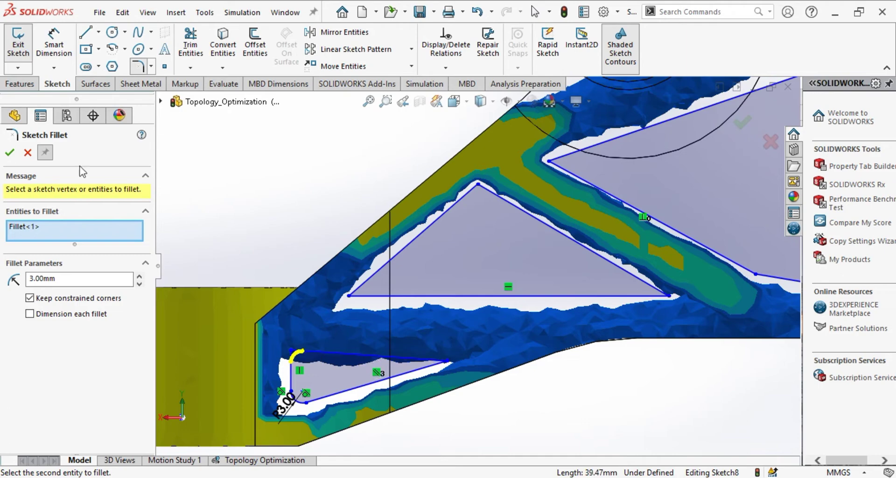
pyautogui.click(9, 153)
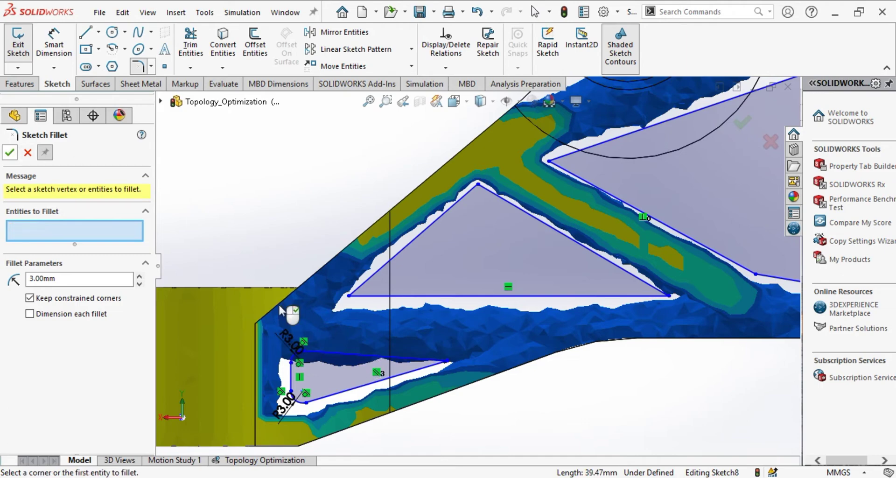
pyautogui.click(432, 366)
pyautogui.click(389, 359)
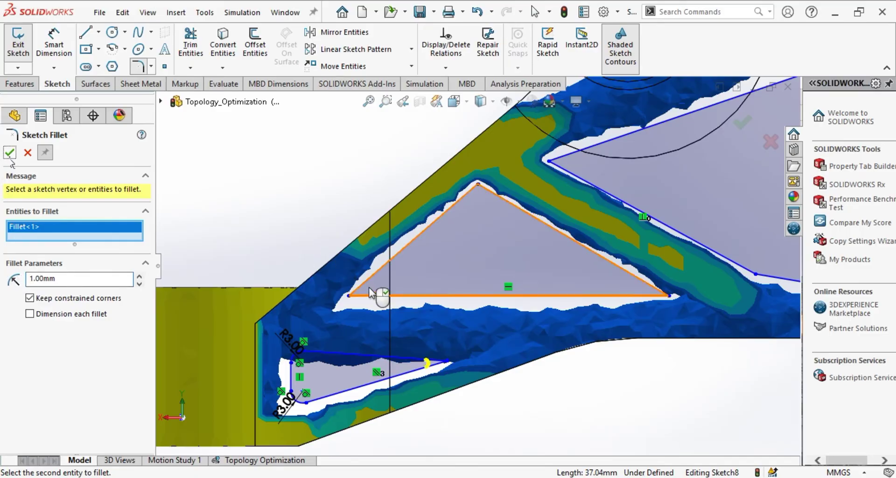
# Fillet the outer base corner of the larger triangle above with a 2 mm radius
pyautogui.click(367, 283)
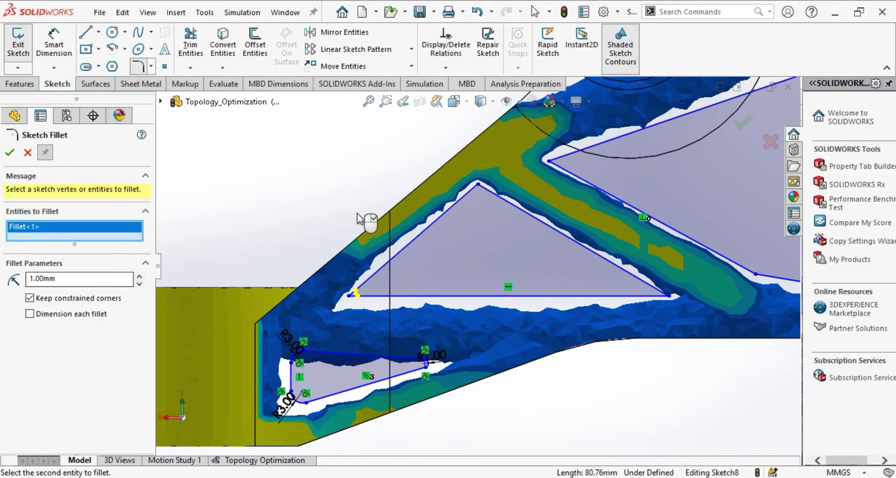
pyautogui.moveTo(64, 278); pyautogui.dragTo(16, 275)
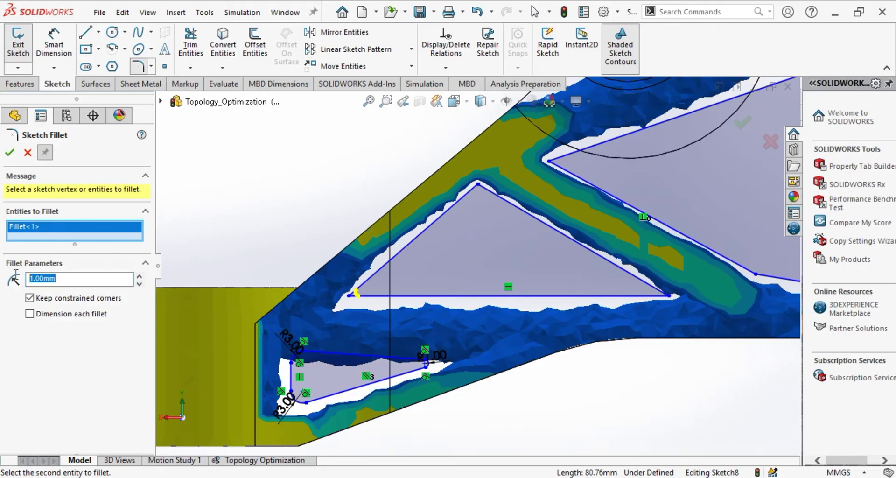
pyautogui.write('3')
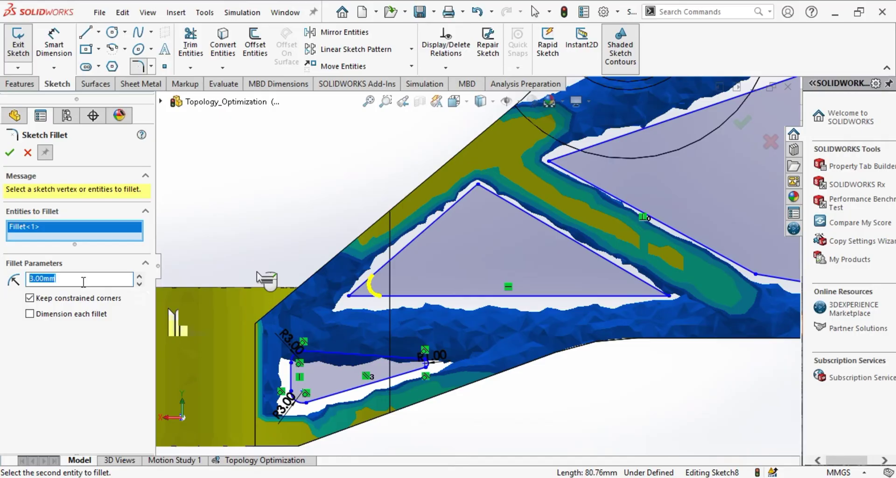
pyautogui.write('2')
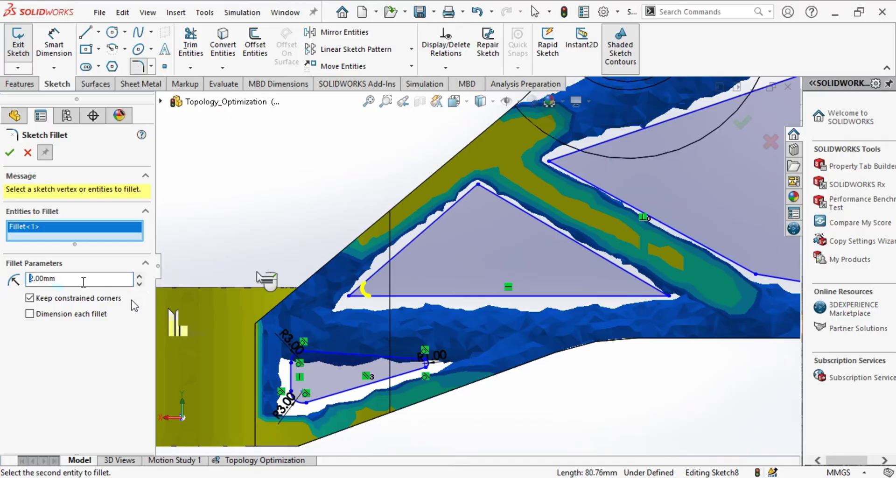
pyautogui.click(8, 152)
# Fillet the larger triangle's apex at 3 mm and its inner base corner at 1 mm
pyautogui.click(475, 195)
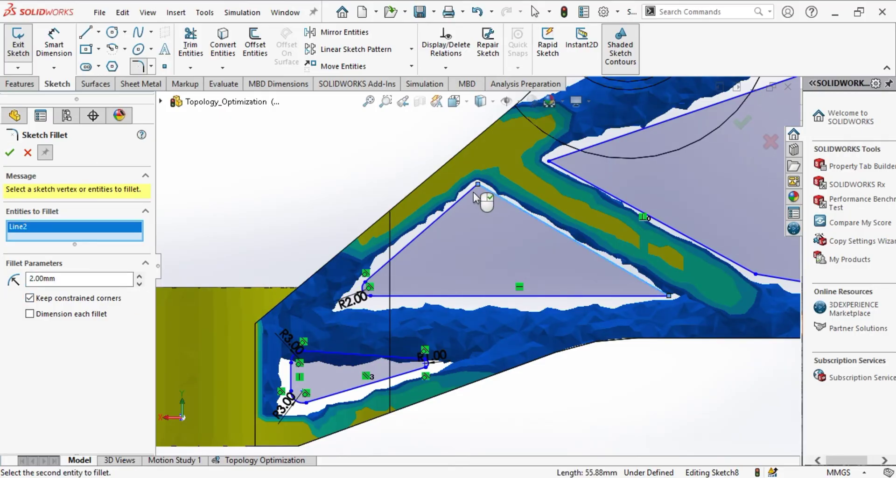
pyautogui.click(472, 193)
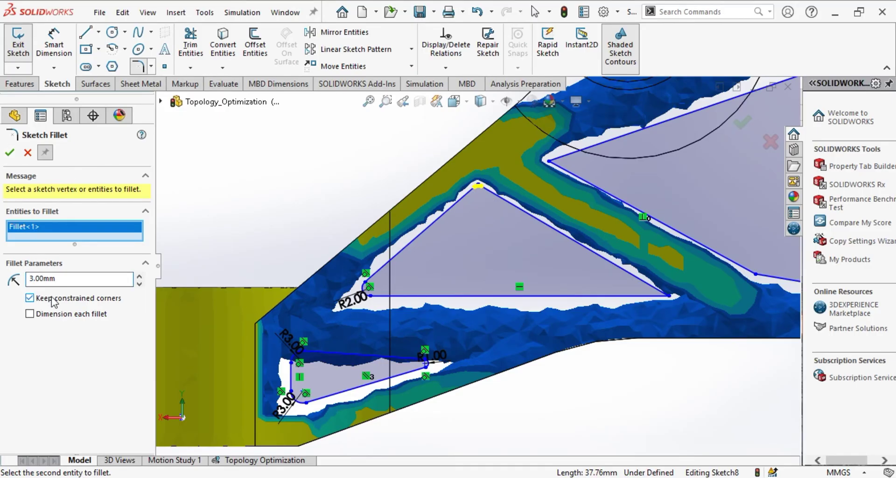
pyautogui.press('Return')
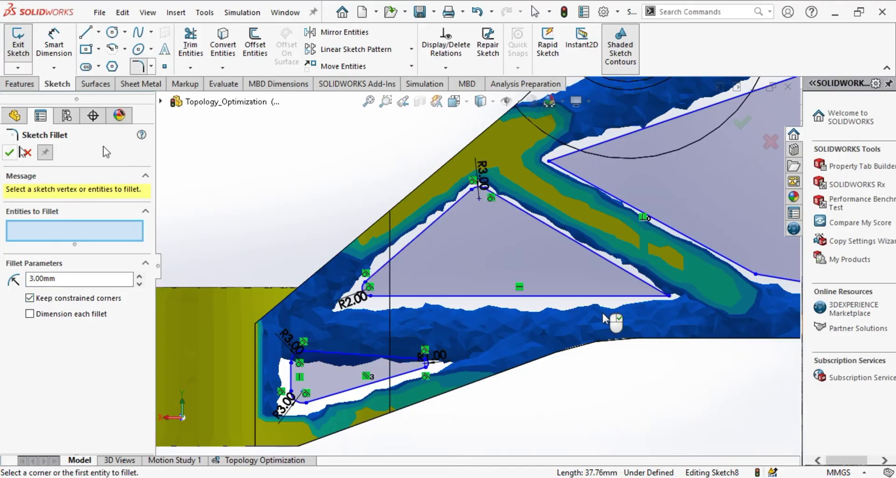
pyautogui.click(644, 295)
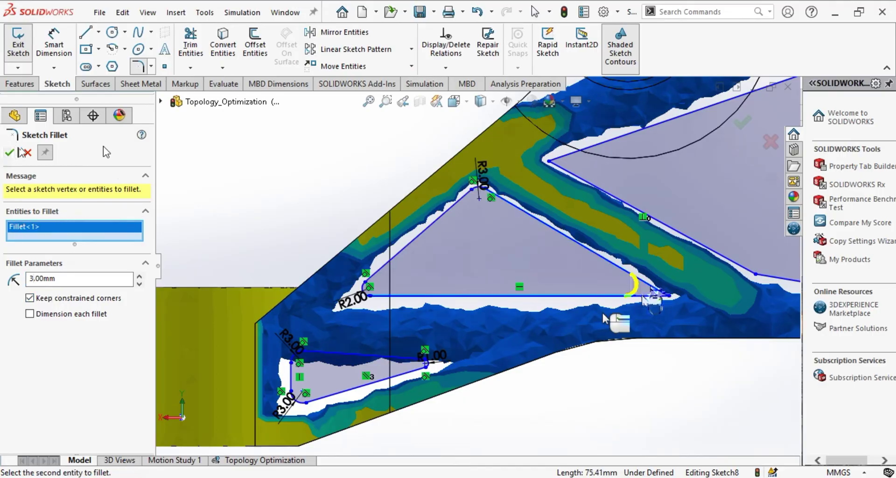
pyautogui.doubleClick(47, 279)
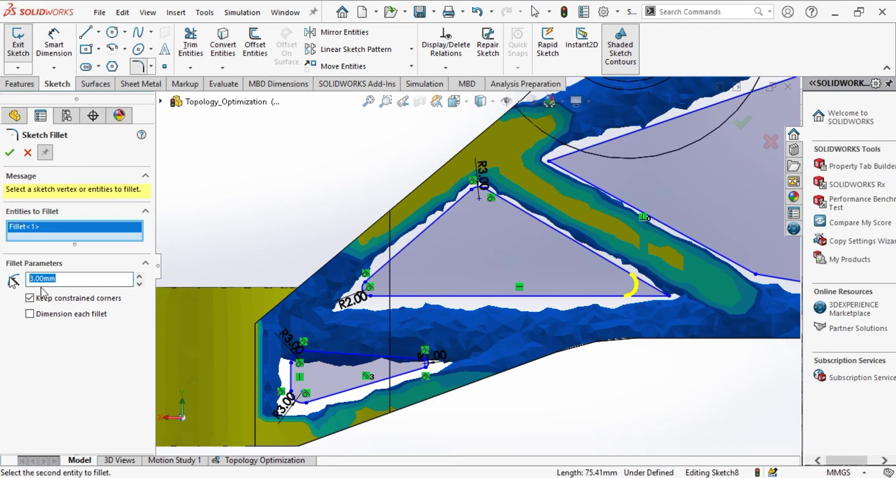
pyautogui.write('1')
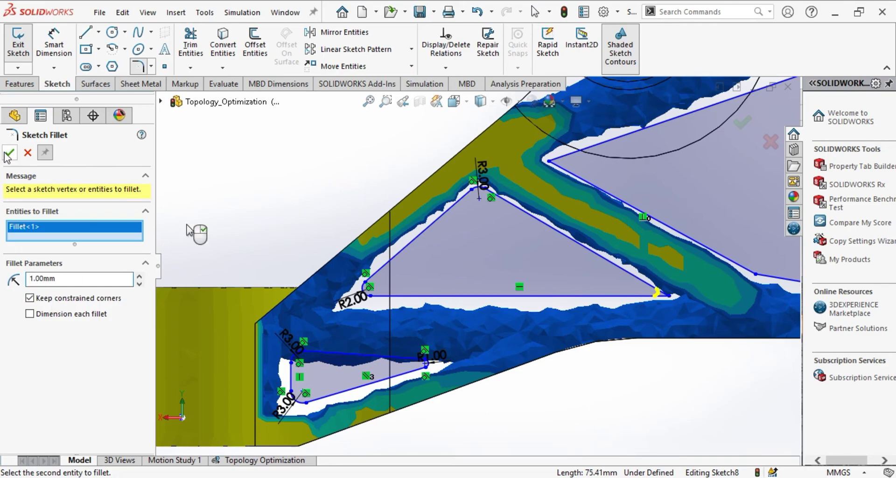
pyautogui.rightClick(188, 227)
# Fillet all five corners of the large central polygon with a 4 mm radius
pyautogui.scroll(-3, 551, 239)
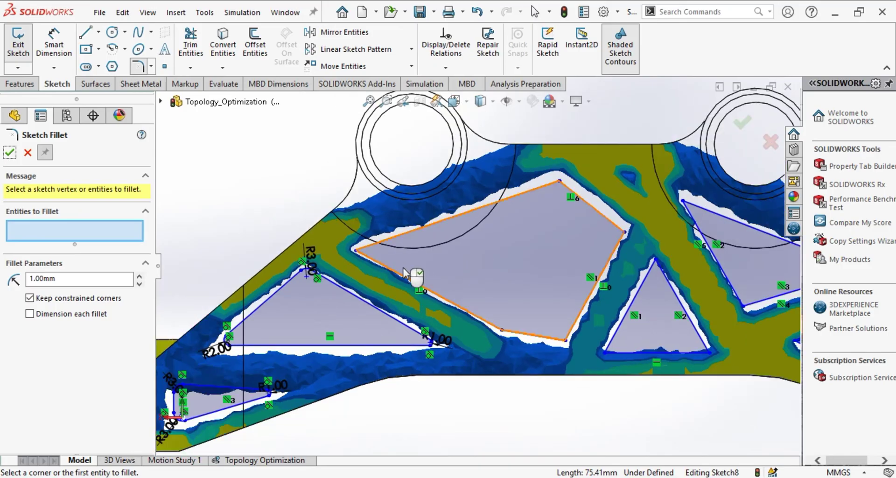
pyautogui.scroll(-2, 404, 268)
pyautogui.click(366, 237)
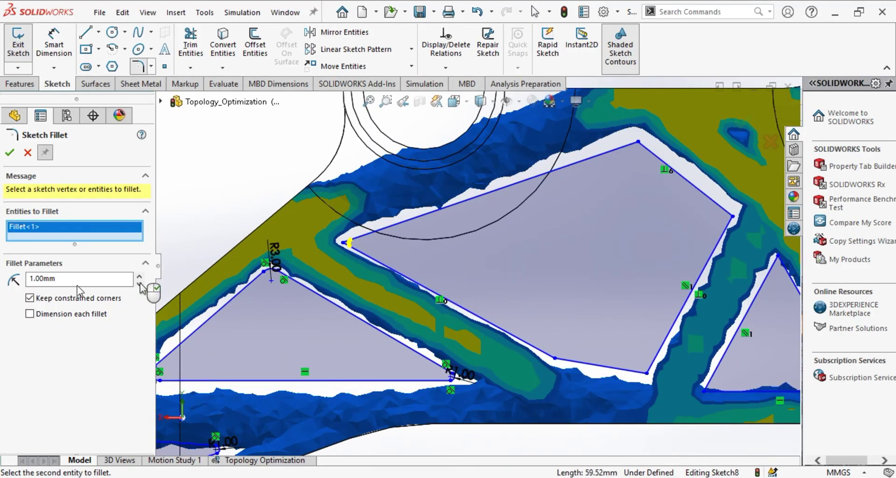
pyautogui.moveTo(56, 279); pyautogui.dragTo(31, 281)
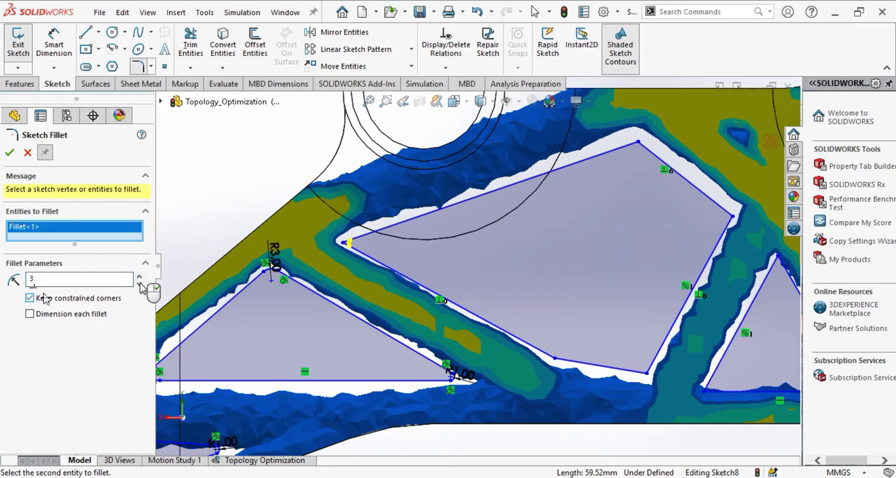
pyautogui.write('3')
pyautogui.press('Return')
pyautogui.click(641, 149)
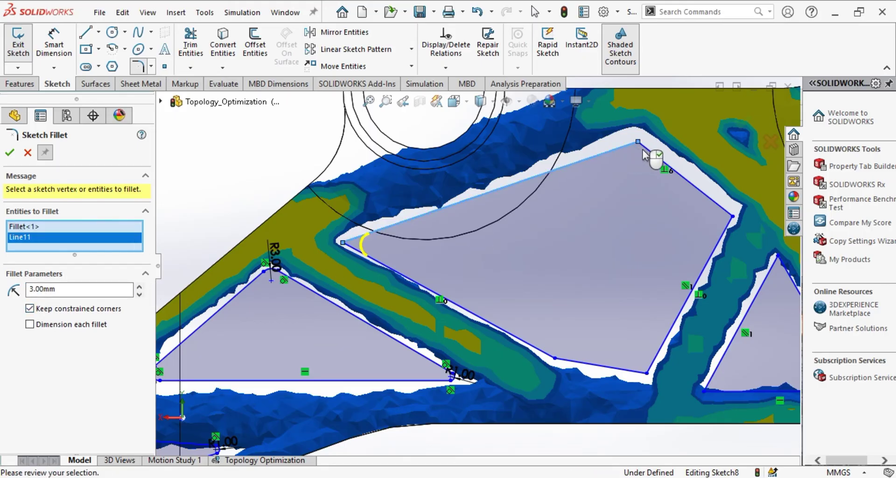
pyautogui.click(667, 166)
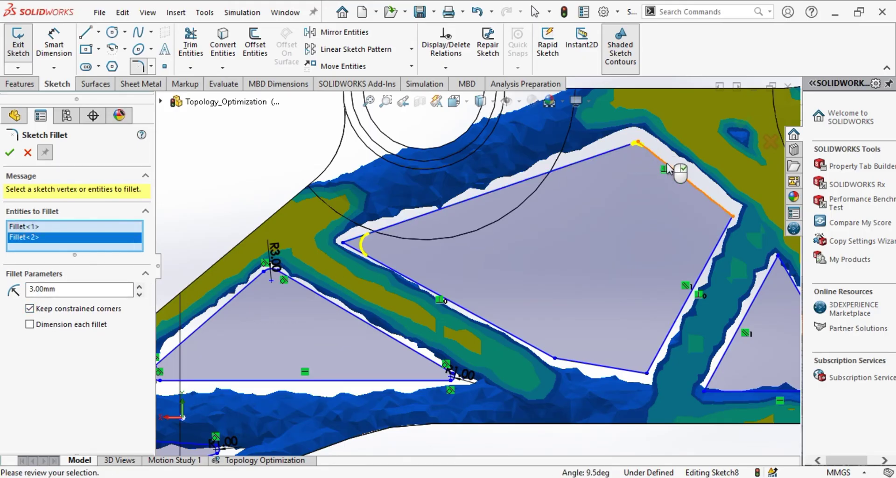
pyautogui.click(724, 218)
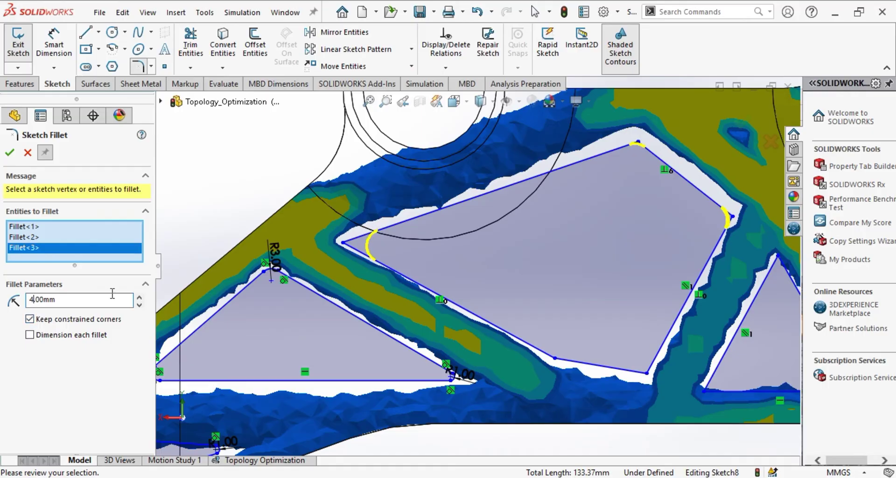
pyautogui.click(648, 371)
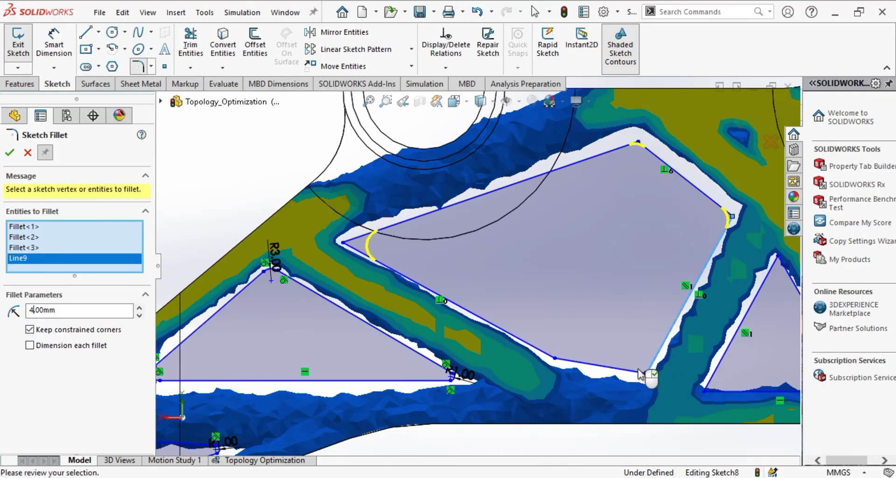
pyautogui.click(544, 355)
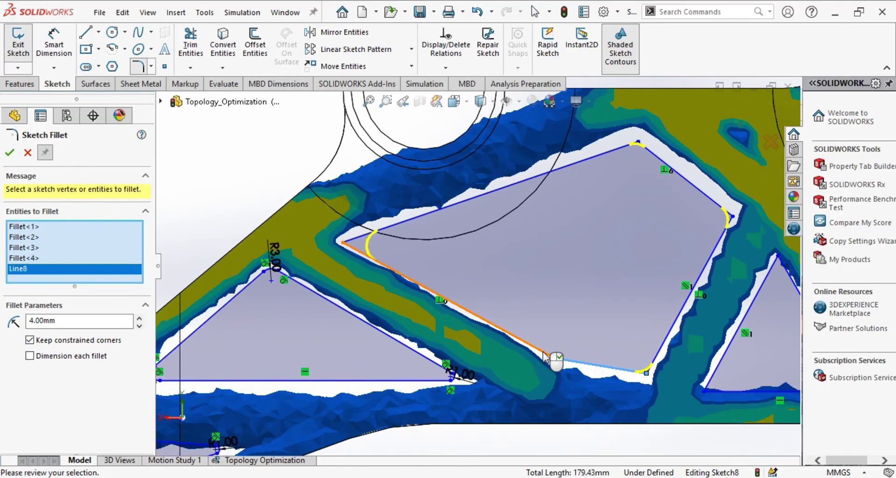
pyautogui.click(544, 356)
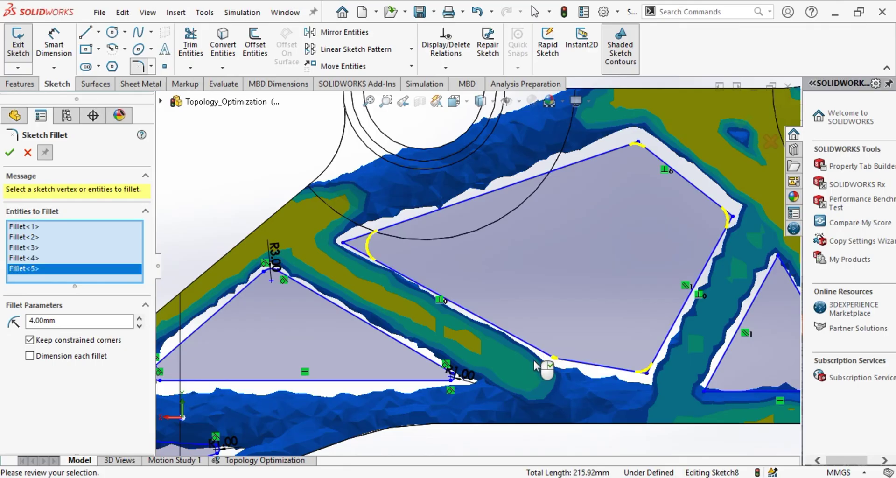
pyautogui.click(10, 153)
# Fillet all three corners of the upright triangle beside the large polygon with a 2 mm radius
pyautogui.press('f')
pyautogui.scroll(-5, 652, 269)
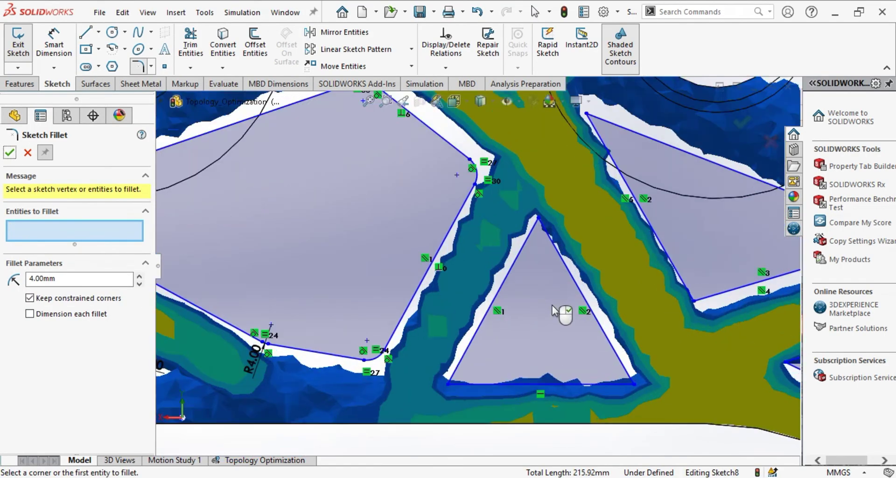
pyautogui.click(546, 234)
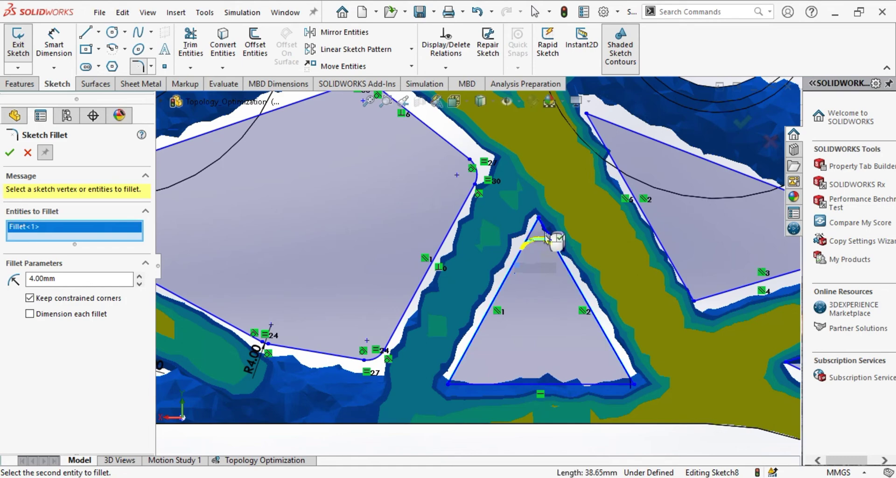
pyautogui.click(571, 282)
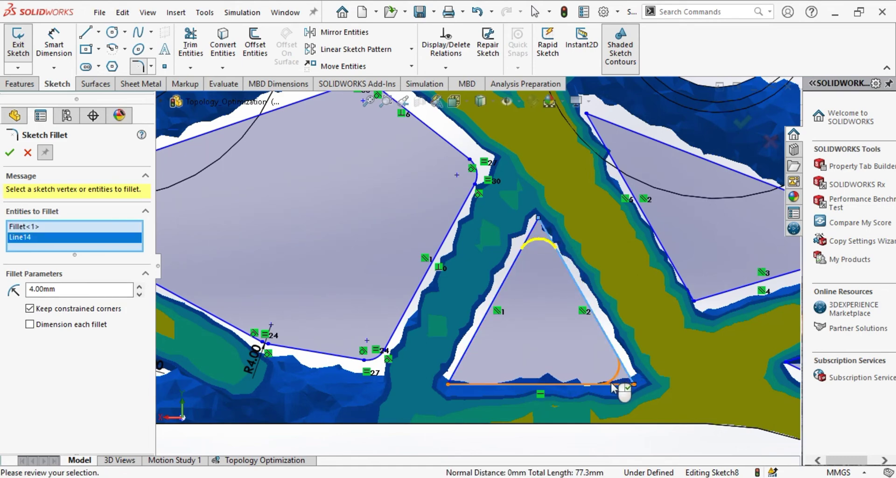
pyautogui.click(636, 382)
pyautogui.click(462, 378)
pyautogui.click(462, 379)
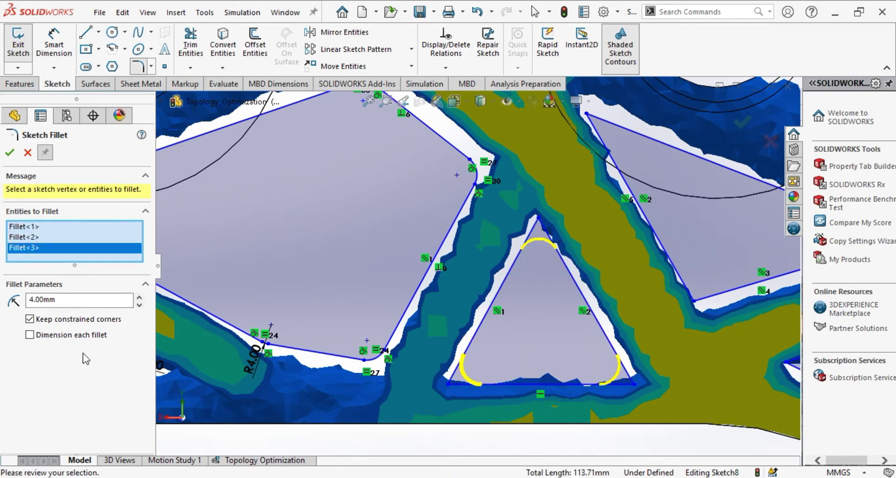
pyautogui.click(28, 299)
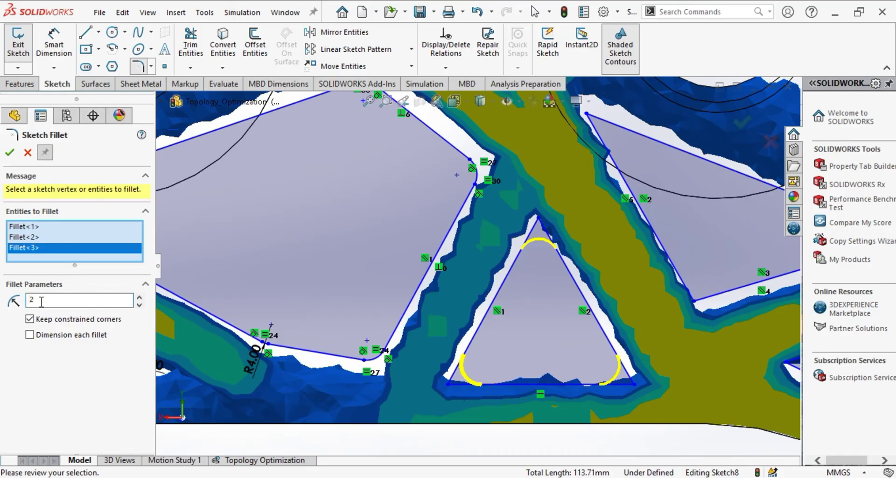
pyautogui.press('Return')
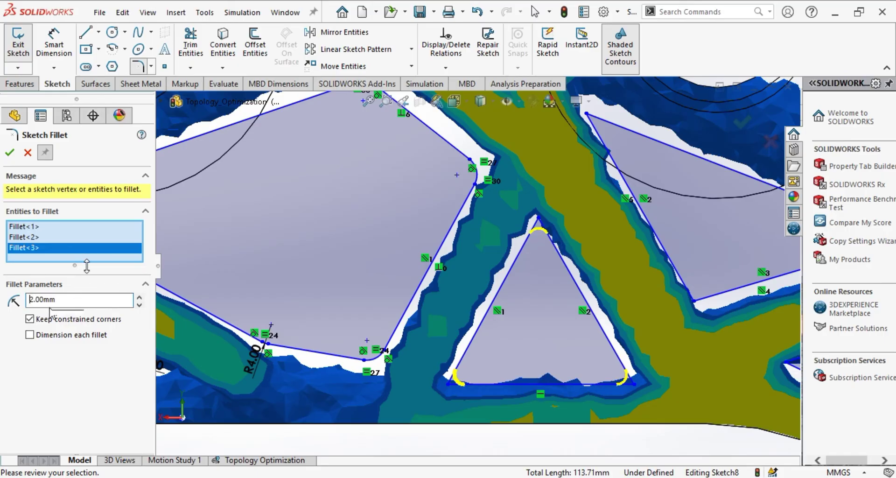
pyautogui.click(10, 152)
# Fillet both ends of the short vertical side and the lowest corner of the quadrilateral below the second boss at 4 mm
pyautogui.press('f')
pyautogui.scroll(-5, 577, 254)
pyautogui.click(547, 241)
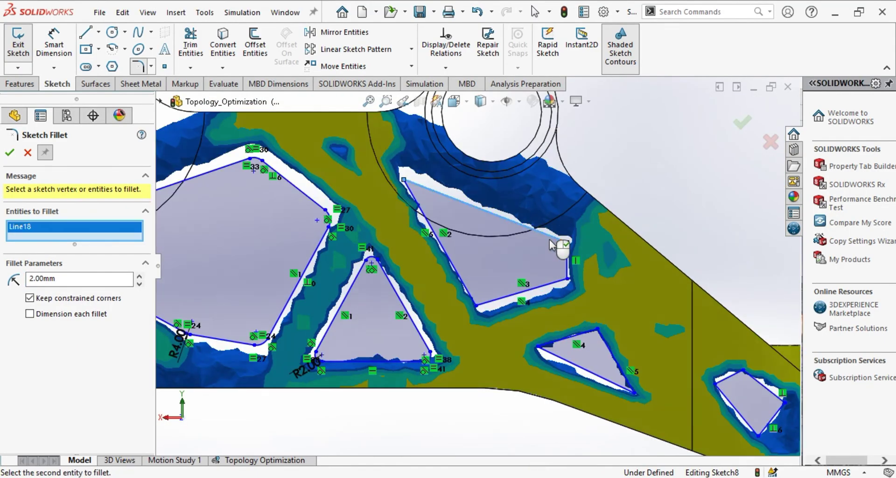
pyautogui.click(568, 271)
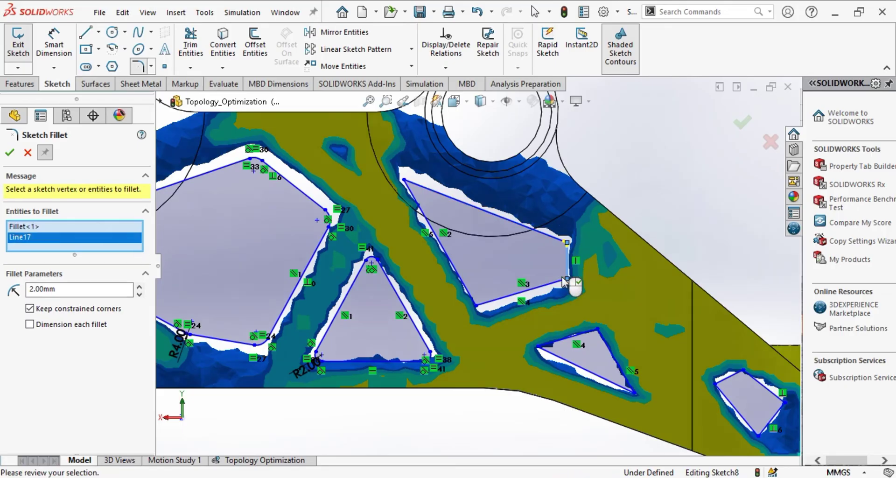
pyautogui.click(489, 302)
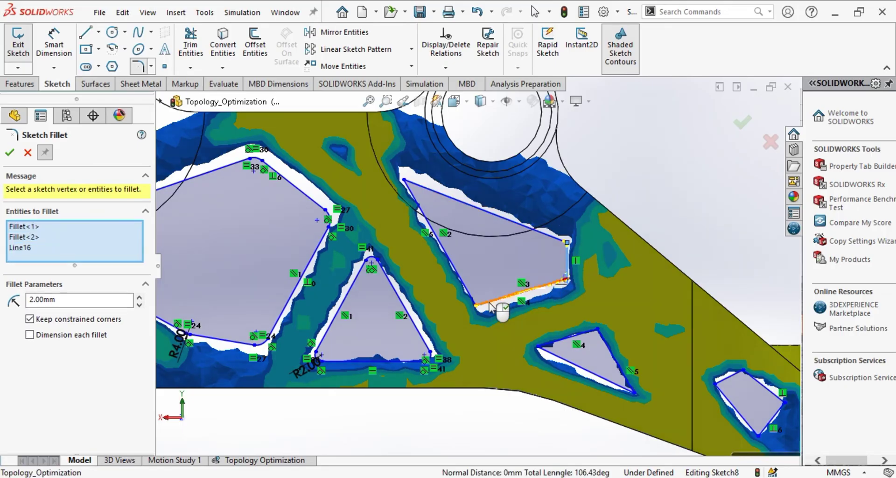
pyautogui.click(473, 301)
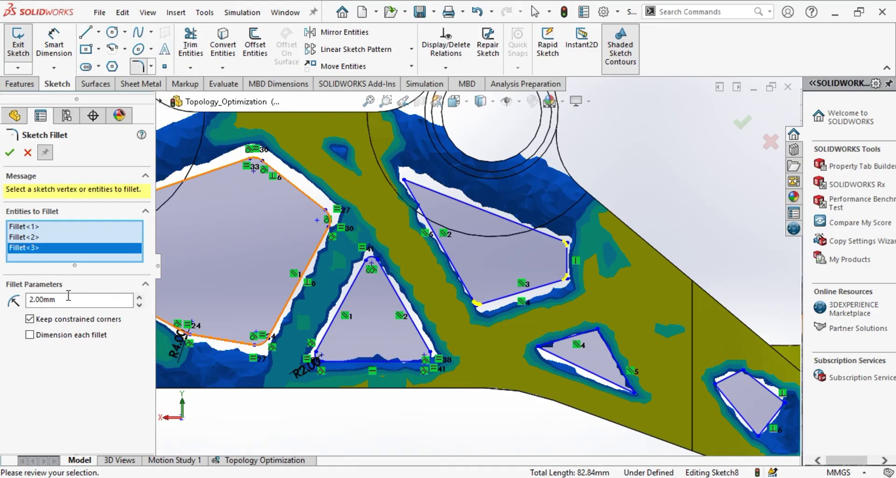
pyautogui.moveTo(69, 299); pyautogui.dragTo(29, 304)
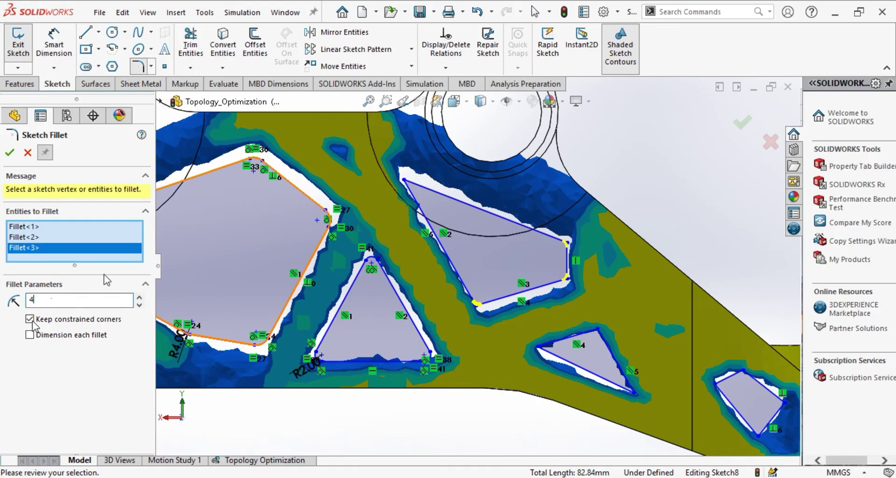
pyautogui.write('4')
pyautogui.press('Return')
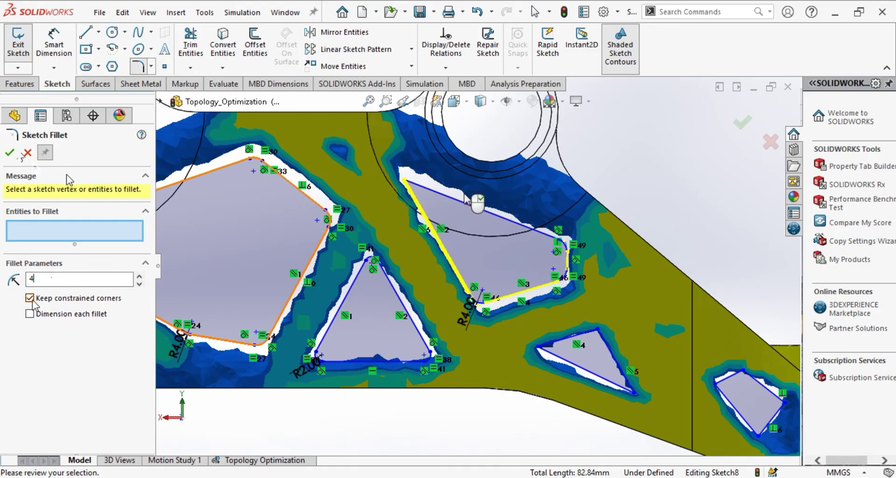
# Fillet the remaining sharp upper corner of that quadrilateral with a 2 mm radius
pyautogui.click(420, 208)
pyautogui.click(417, 204)
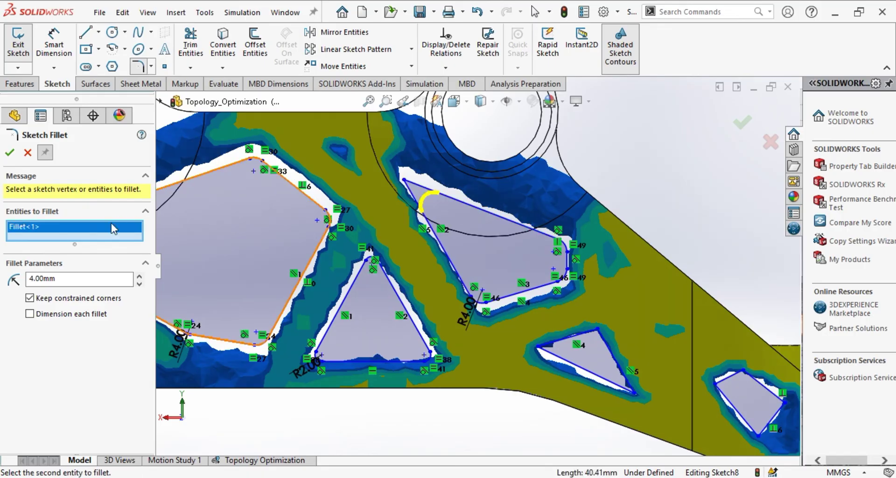
pyautogui.moveTo(70, 279); pyautogui.dragTo(22, 282)
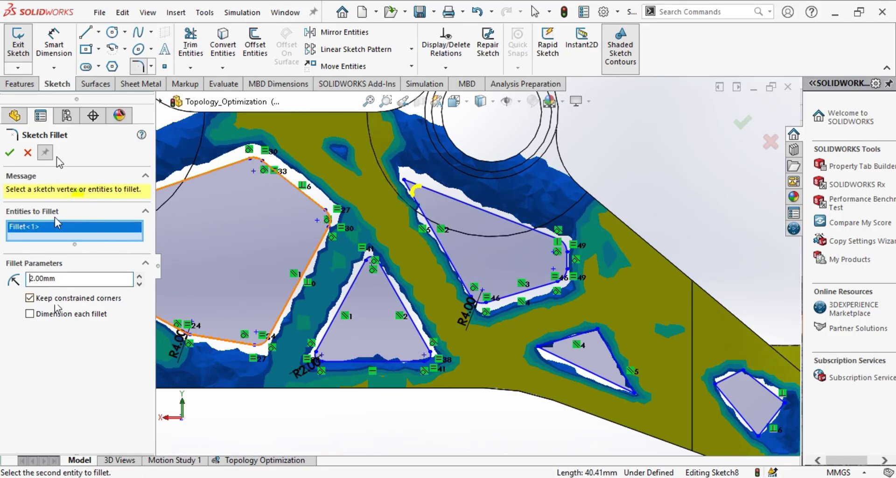
pyautogui.click(9, 153)
# Fillet all three corners of the small slanted triangle below the quadrilateral with a 2 mm radius
pyautogui.scroll(-3, 701, 353)
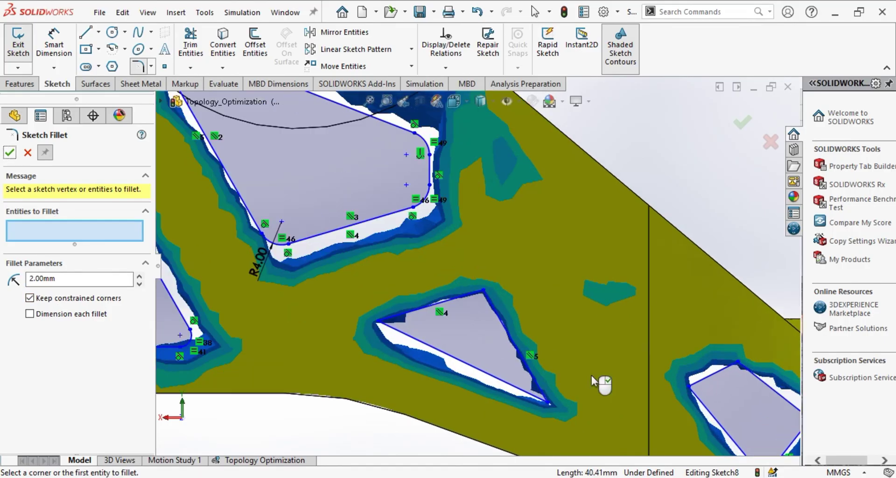
pyautogui.click(540, 394)
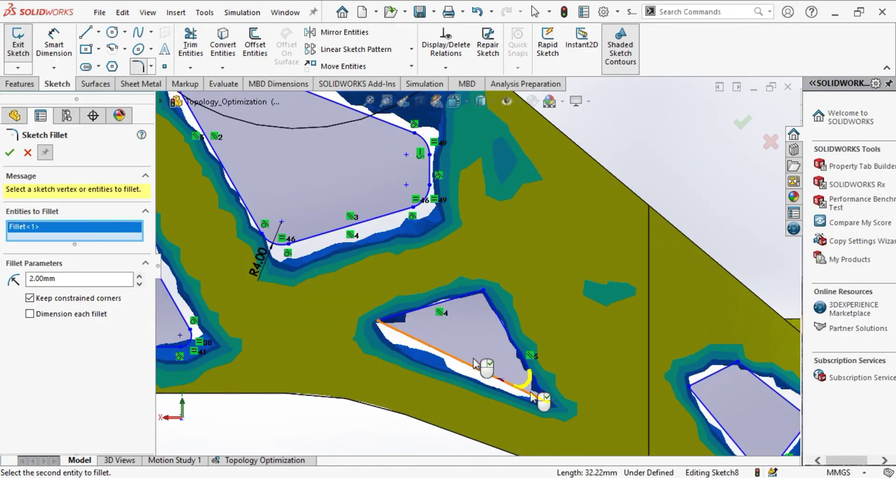
pyautogui.click(418, 335)
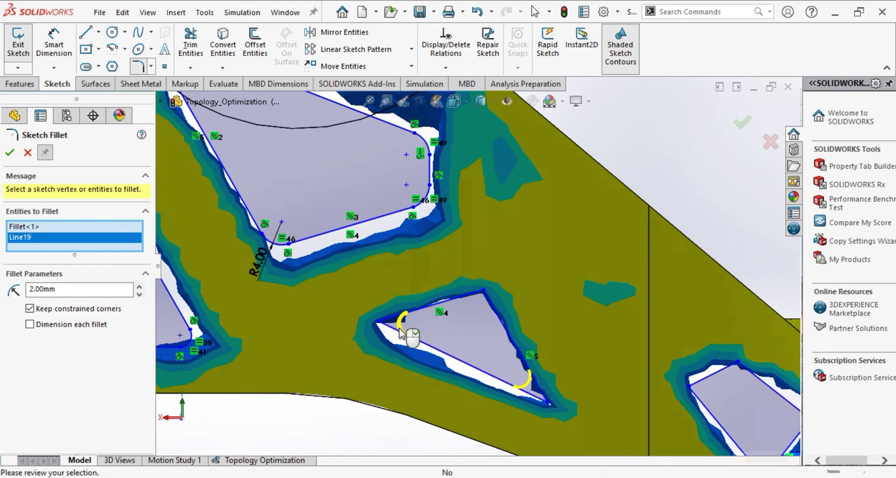
pyautogui.click(467, 301)
pyautogui.click(488, 303)
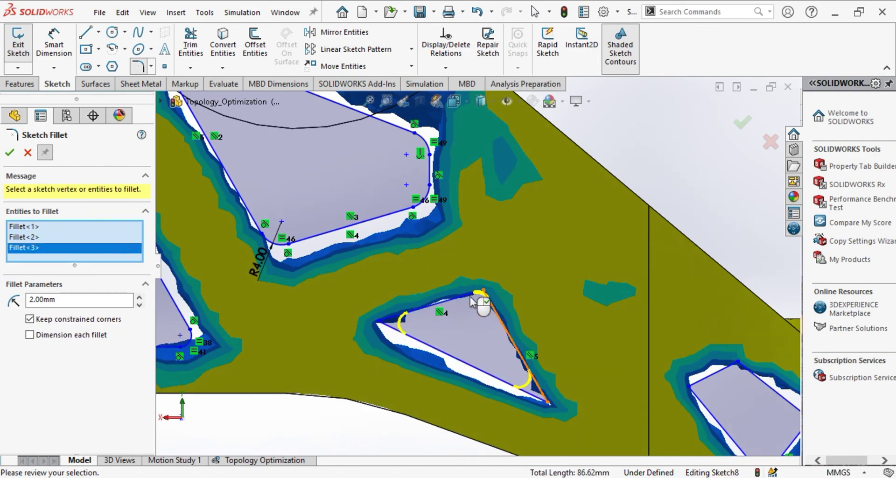
pyautogui.press('Return')
# Fillet all four corners of the small quadrilateral at the far end of the bracket with a 2 mm radius
pyautogui.scroll(5, 581, 271)
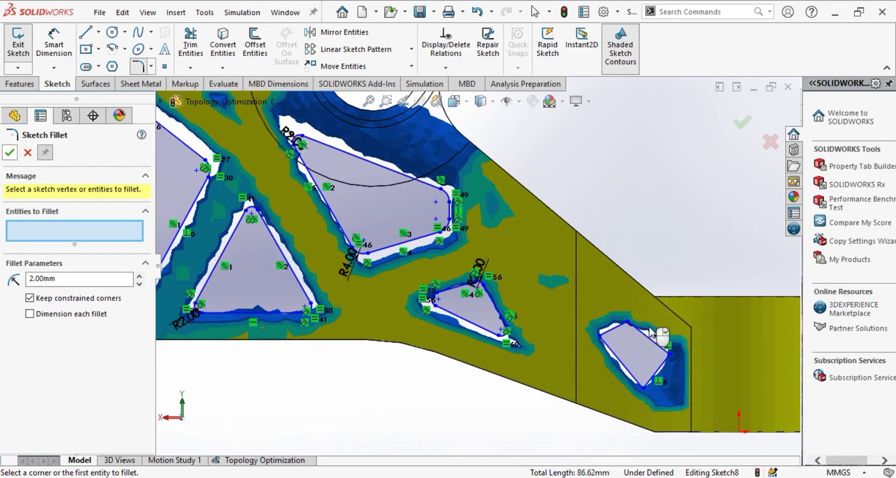
pyautogui.scroll(-8, 594, 336)
pyautogui.click(532, 309)
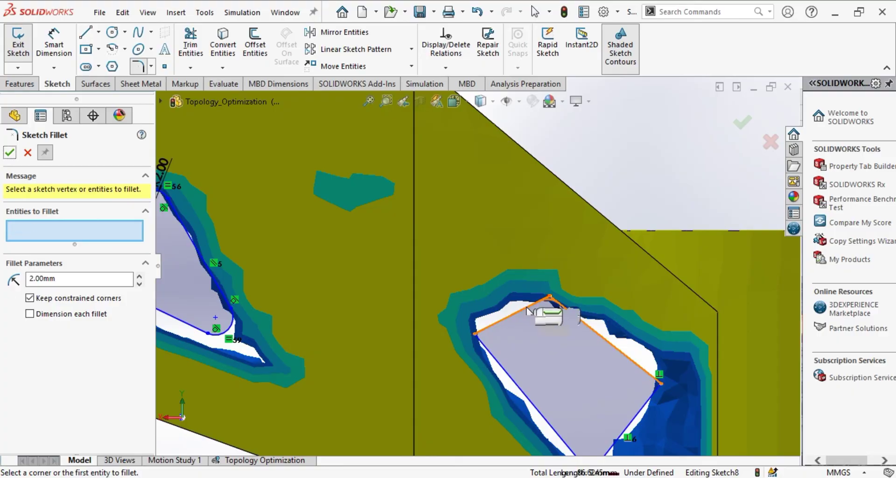
pyautogui.click(644, 374)
pyautogui.click(648, 389)
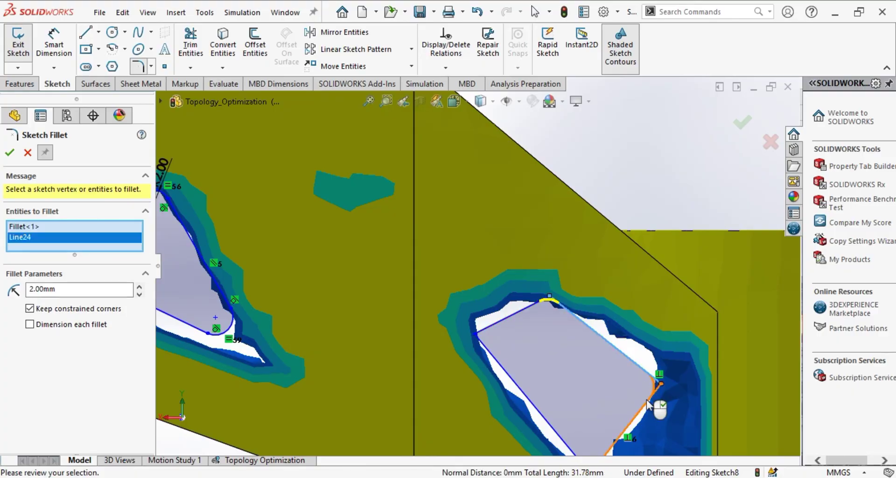
pyautogui.keyDown('ctrl'); pyautogui.moveTo(665, 394); pyautogui.dragTo(567, 388, button='middle'); pyautogui.keyUp('ctrl')
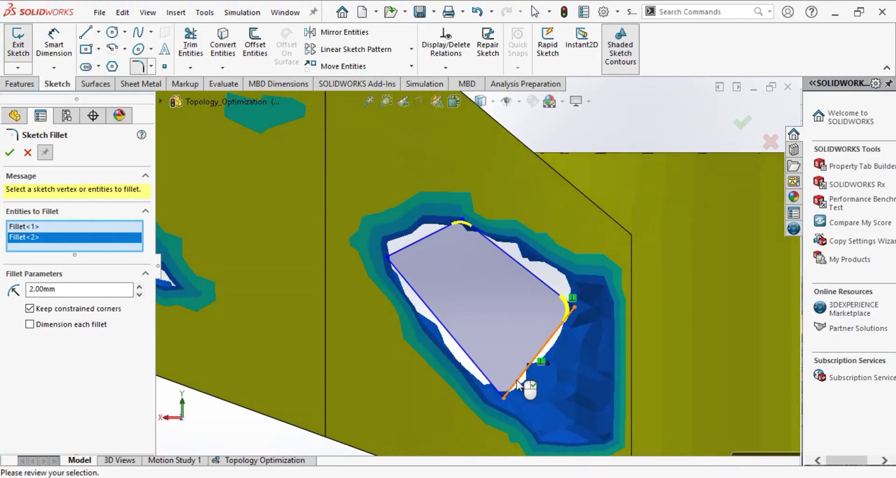
pyautogui.click(495, 386)
pyautogui.click(408, 248)
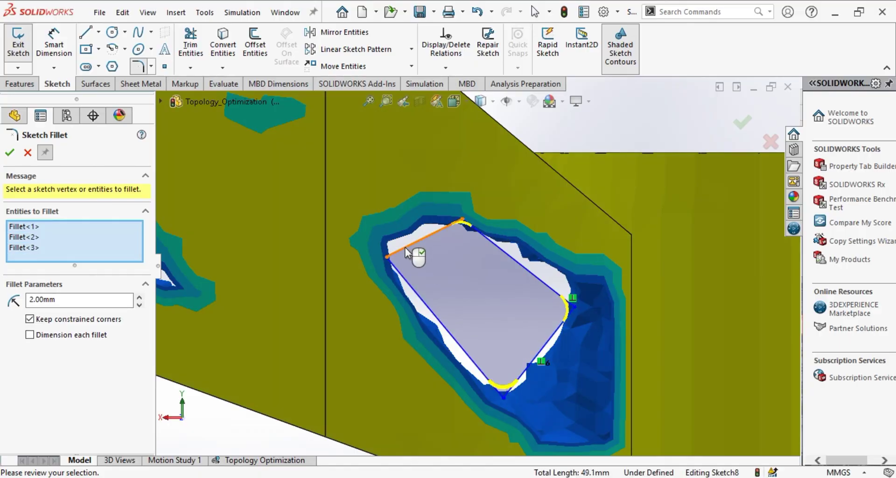
pyautogui.click(409, 275)
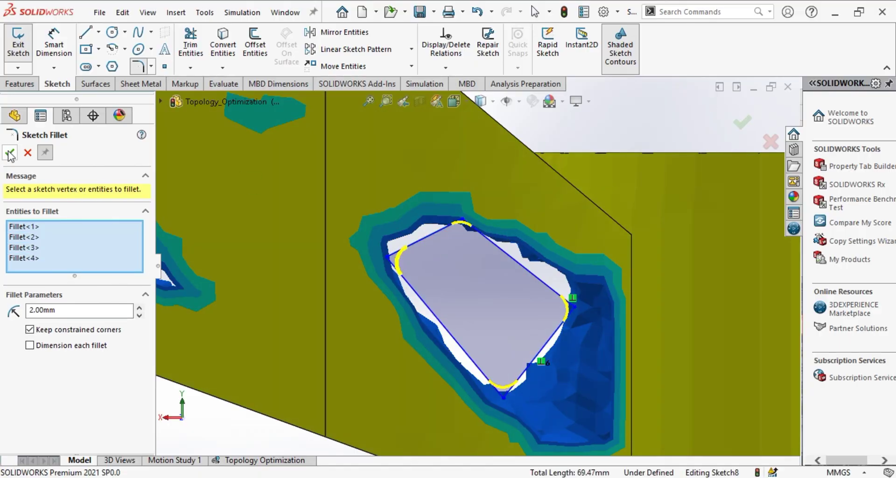
pyautogui.press('Return')
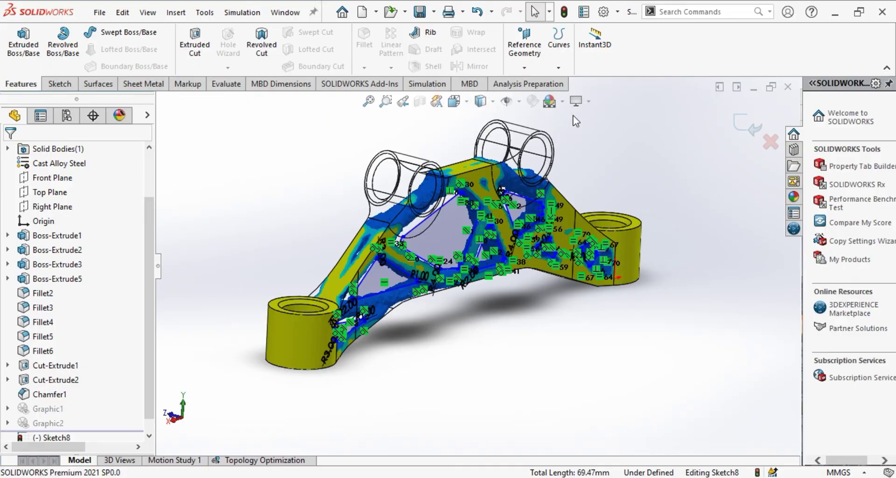
# Turn off the simulation result display so that the plain bracket model is shown with the sketch
pyautogui.click(577, 101)
pyautogui.click(602, 166)
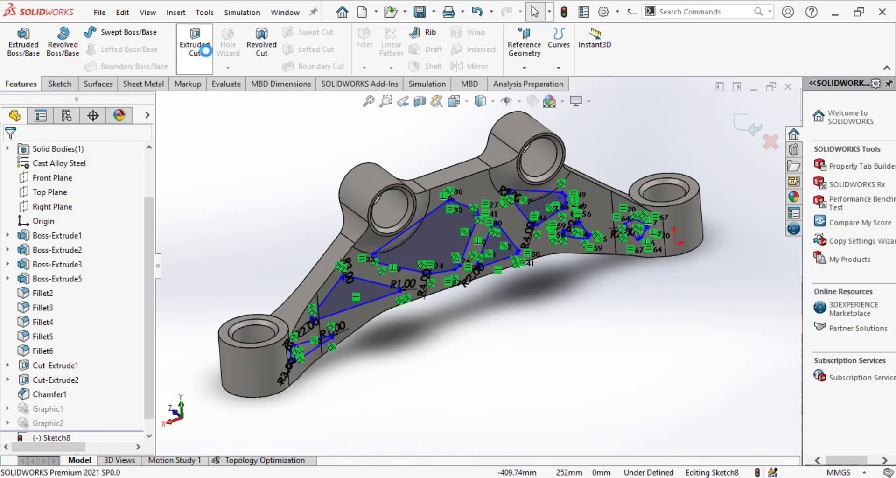
# Cut all the filleted sketch regions through the bracket with a blind Extruded Cut, 123 mm in Direction 1 and 79 mm in Direction 2
pyautogui.click(205, 51)
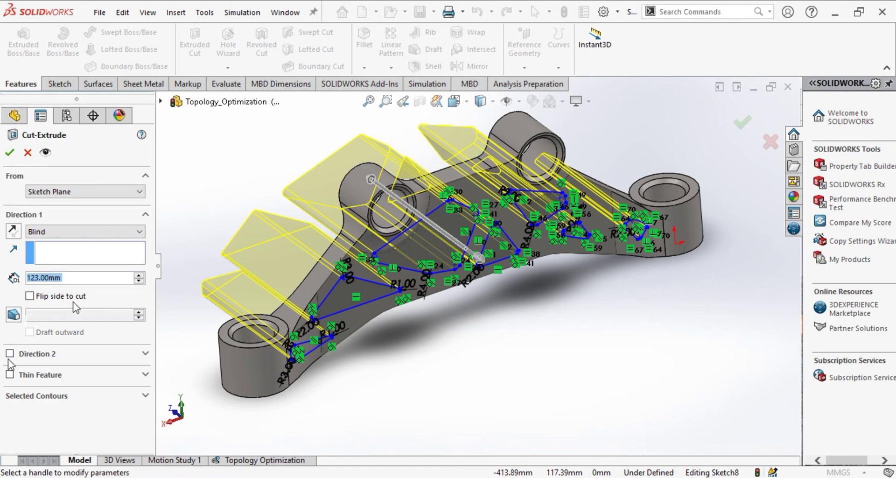
pyautogui.click(9, 354)
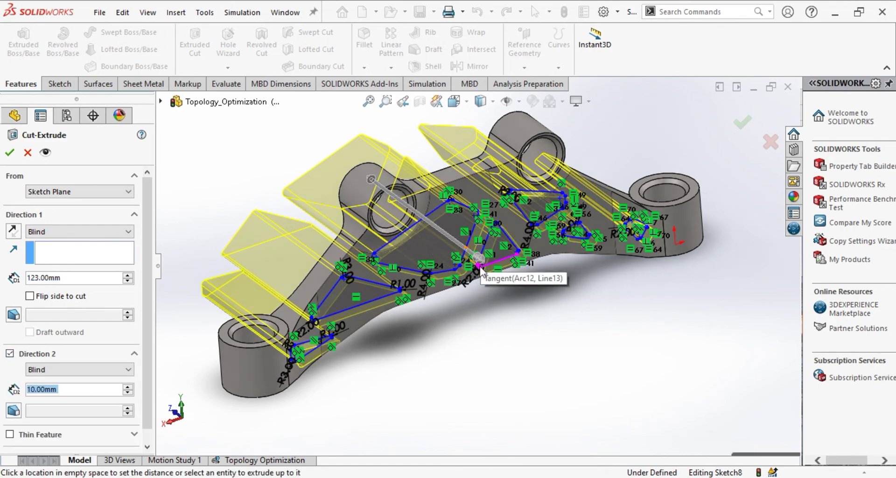
pyautogui.moveTo(481, 265); pyautogui.dragTo(495, 272, button='middle')
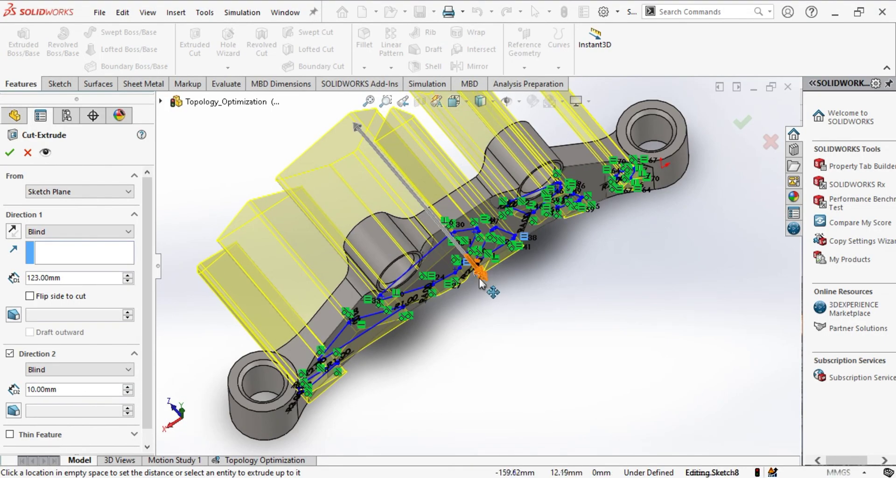
pyautogui.moveTo(477, 270); pyautogui.dragTo(536, 342)
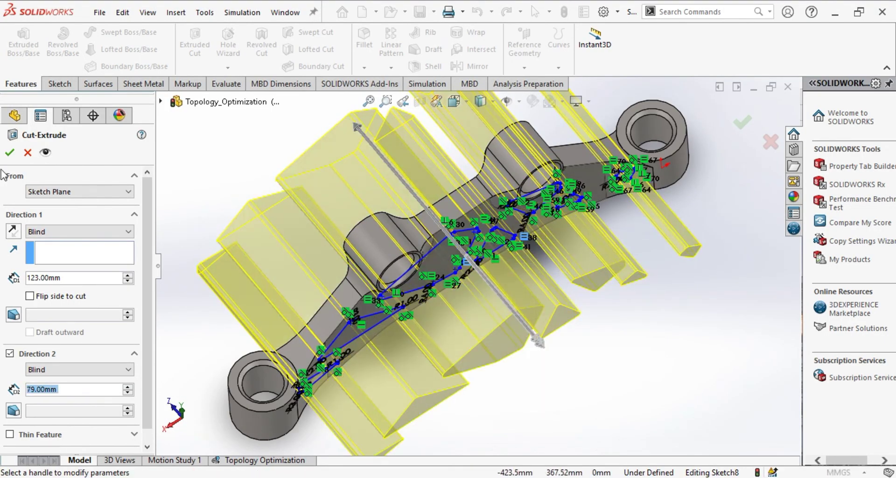
pyautogui.click(9, 156)
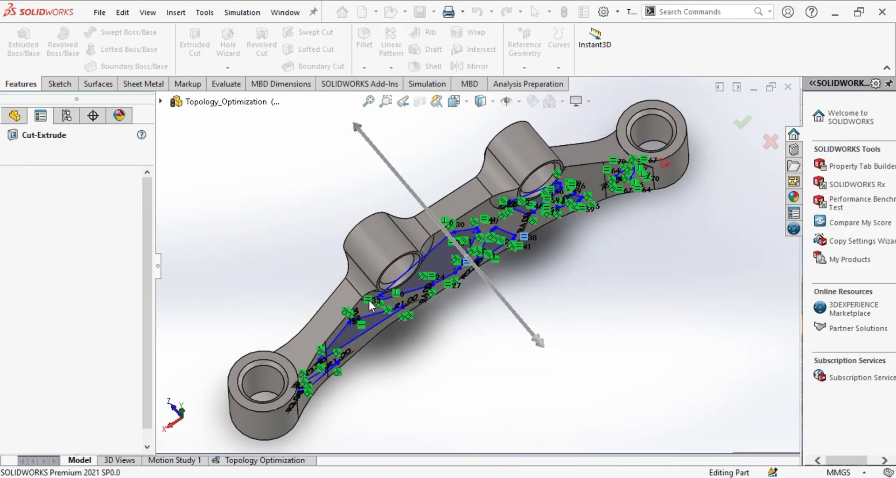
pyautogui.moveTo(424, 322)
pyautogui.mouseDown(button='middle')
pyautogui.moveTo(375, 265)
pyautogui.moveTo(416, 293)
pyautogui.mouseUp(button='middle')
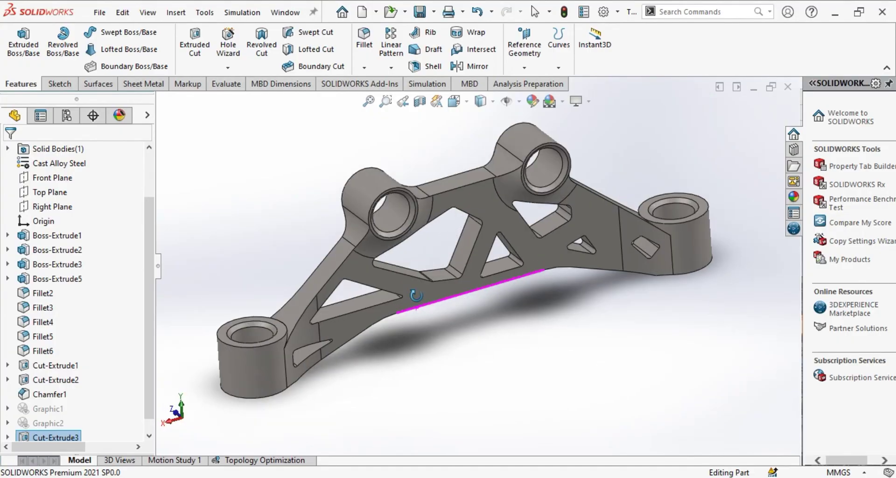
pyautogui.scroll(2, 463, 280)
pyautogui.moveTo(488, 275); pyautogui.dragTo(525, 299, button='middle')
pyautogui.scroll(-3, 556, 299)
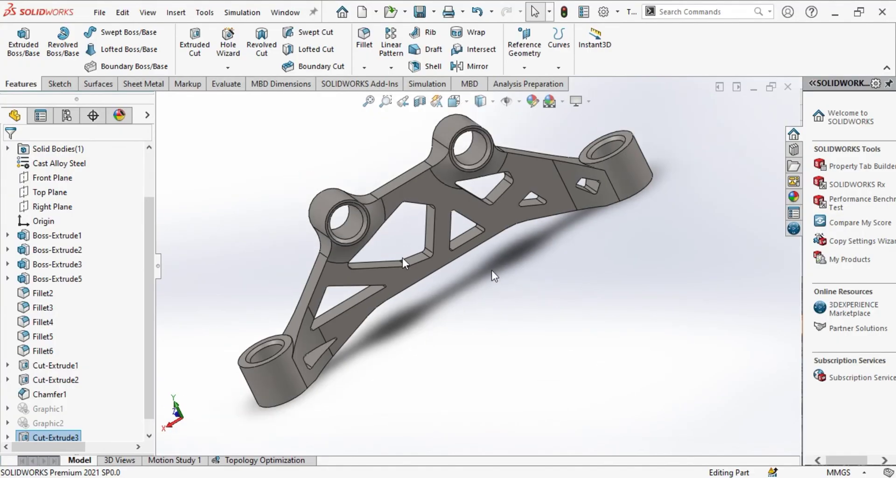
pyautogui.moveTo(403, 264); pyautogui.dragTo(414, 257, button='middle')
pyautogui.scroll(3, 413, 256)
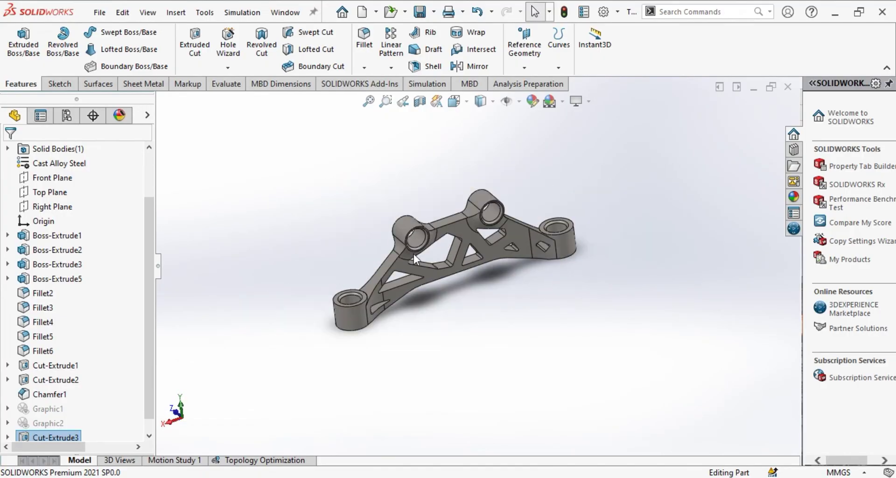